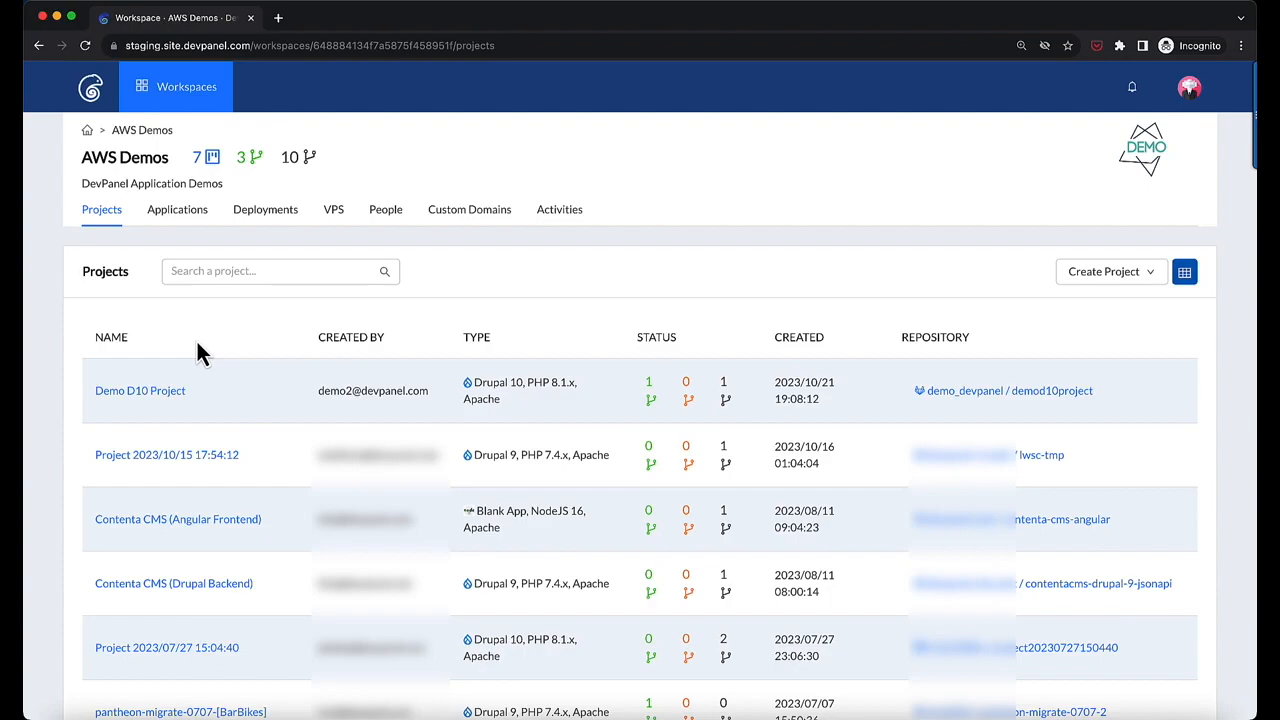
View the project template catalog and the site import options, returning to the AWS Demos project list after each
click(1104, 271)
click(1140, 302)
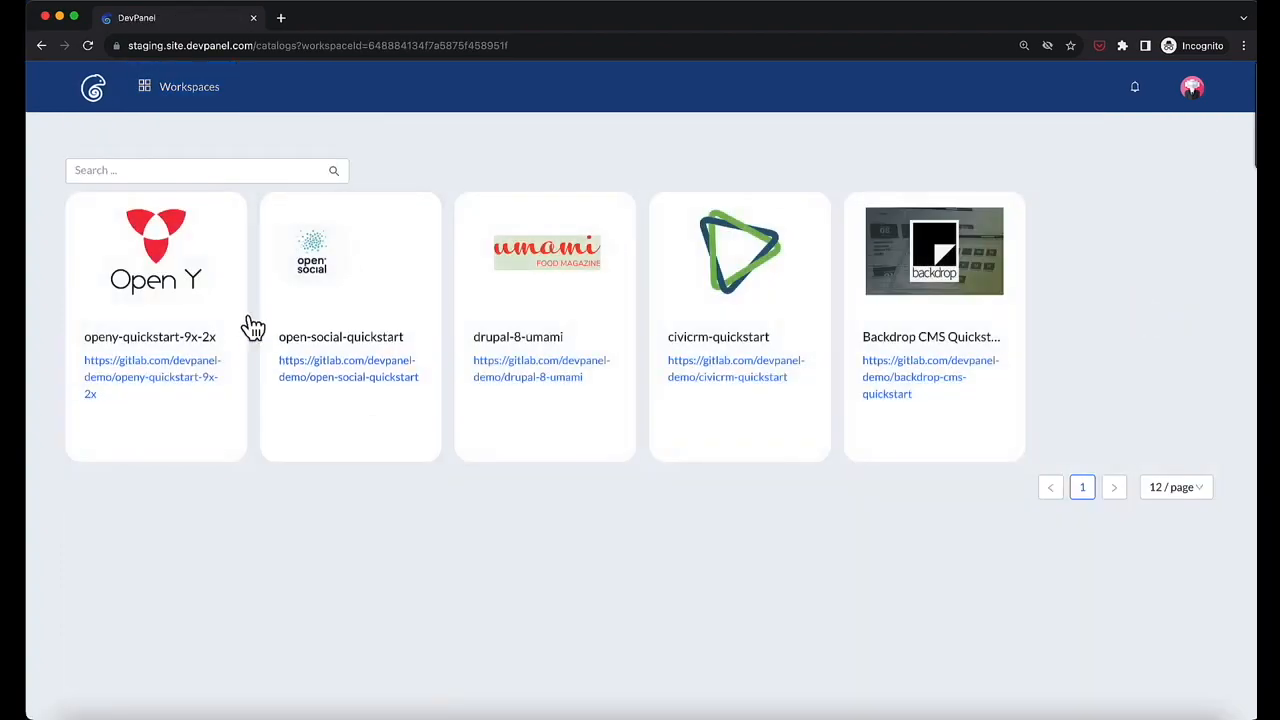
click(42, 44)
click(1112, 273)
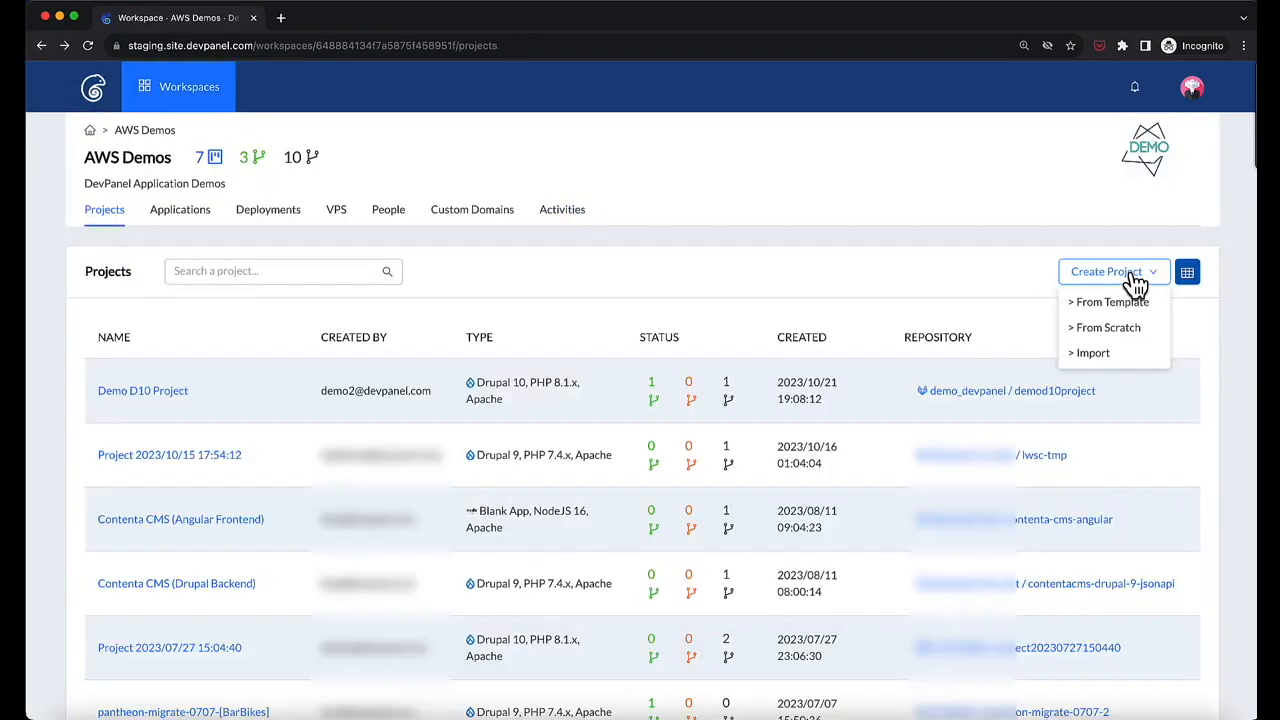
click(1092, 361)
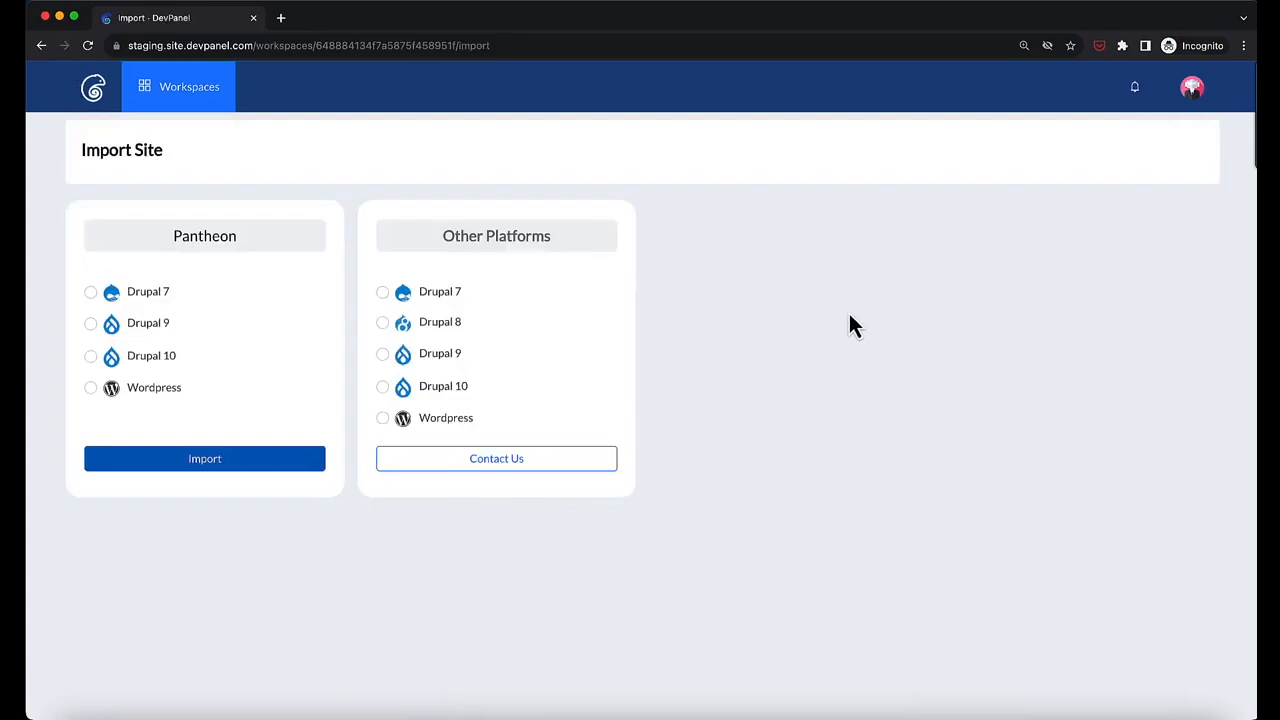
click(41, 47)
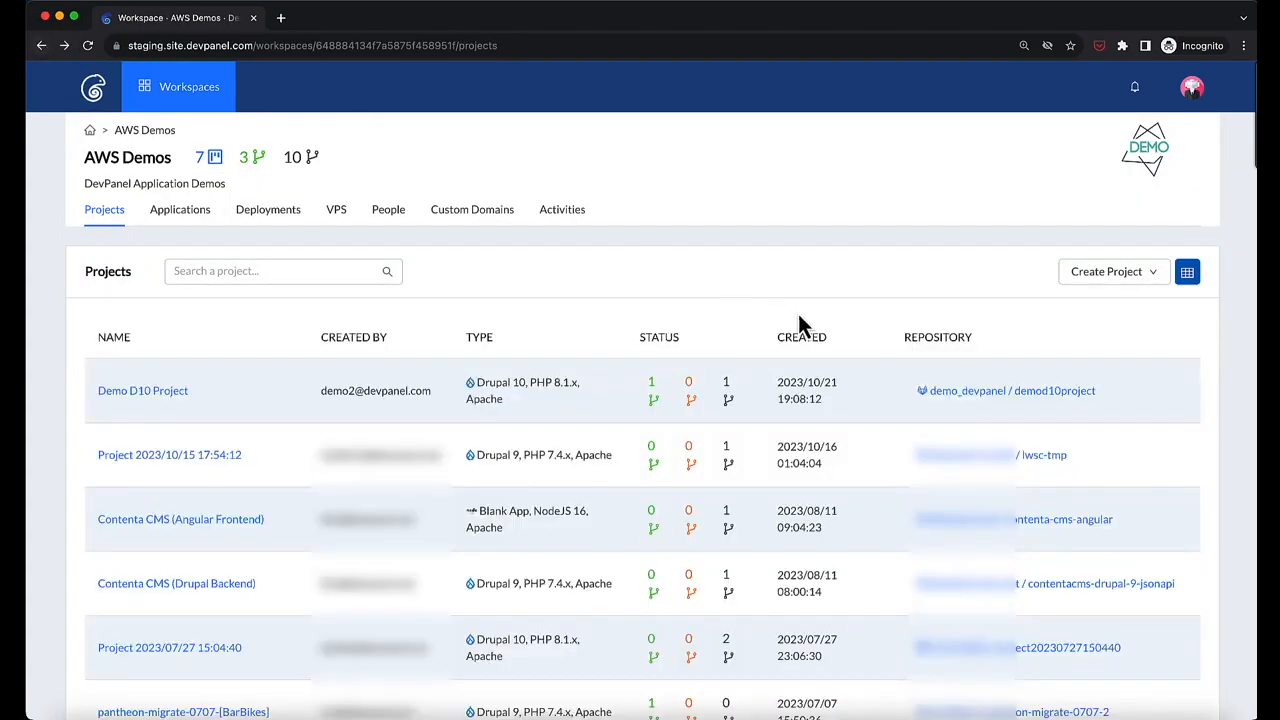
Start a project from scratch named D10 Demo with the application type Drupal 10, PHP 8.1.x, Apache
click(1088, 280)
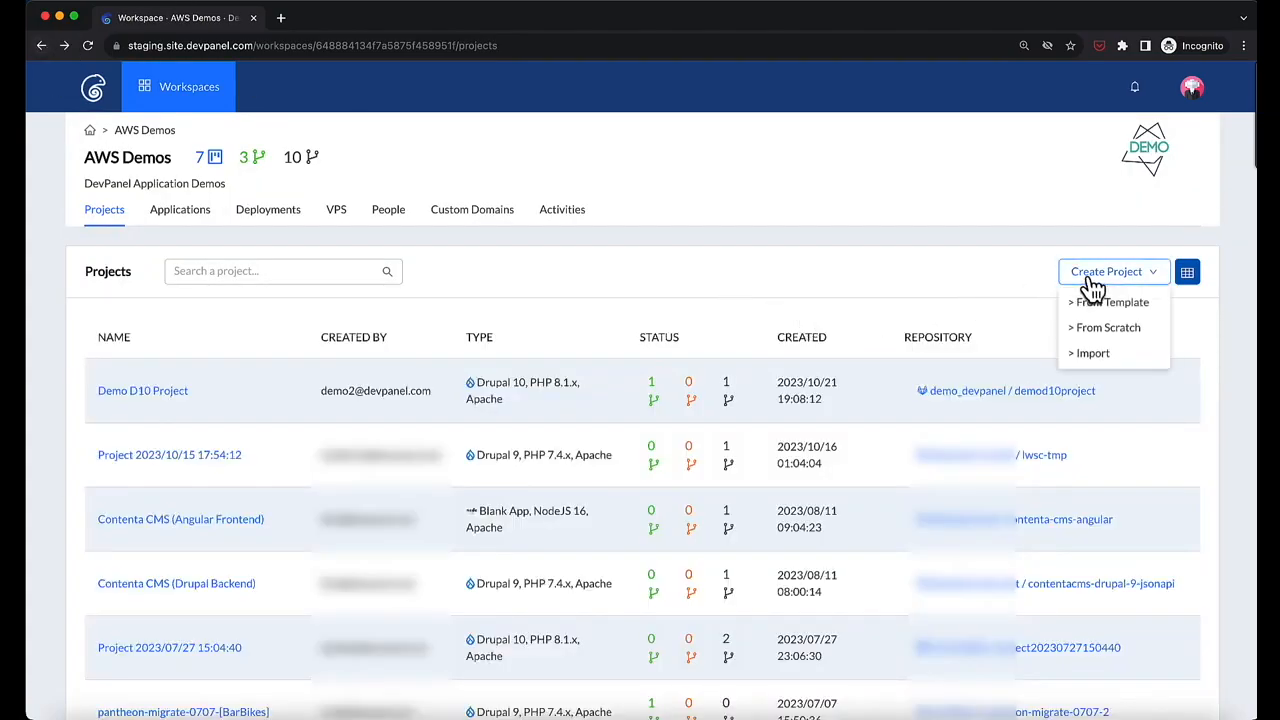
click(1117, 334)
click(723, 291)
text(D10 Demo)
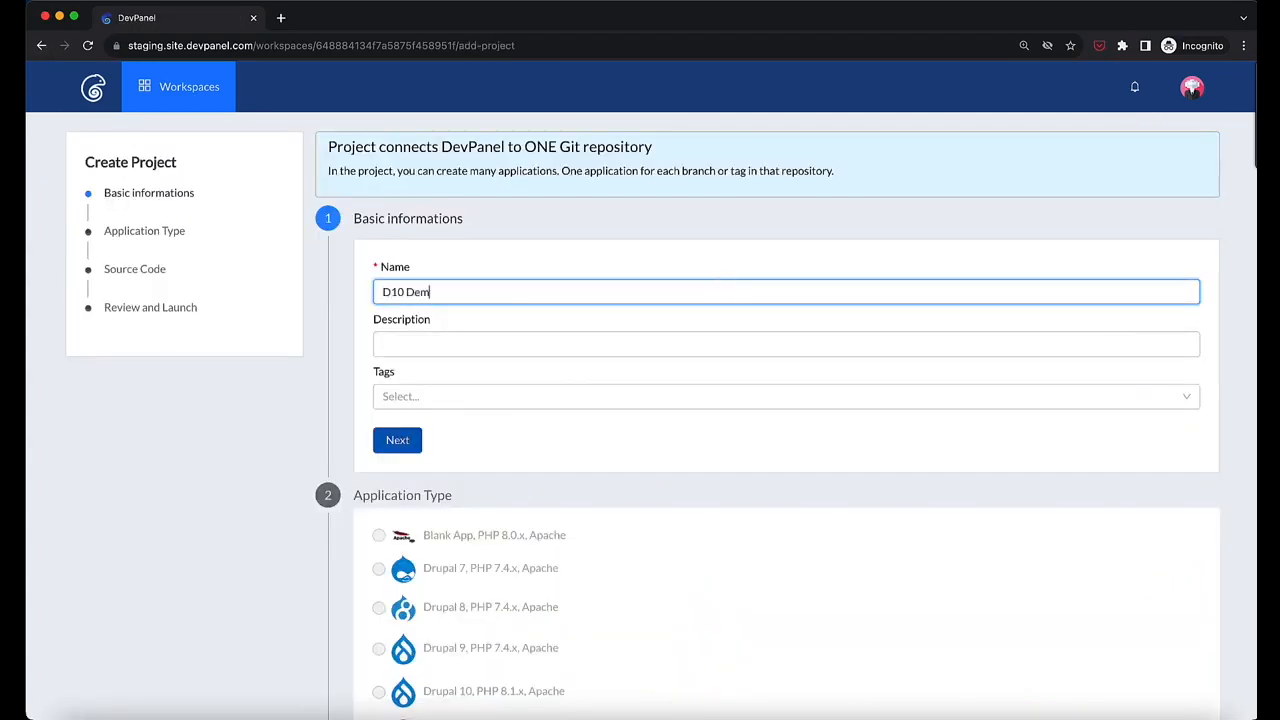
triple_click(714, 286)
click(405, 452)
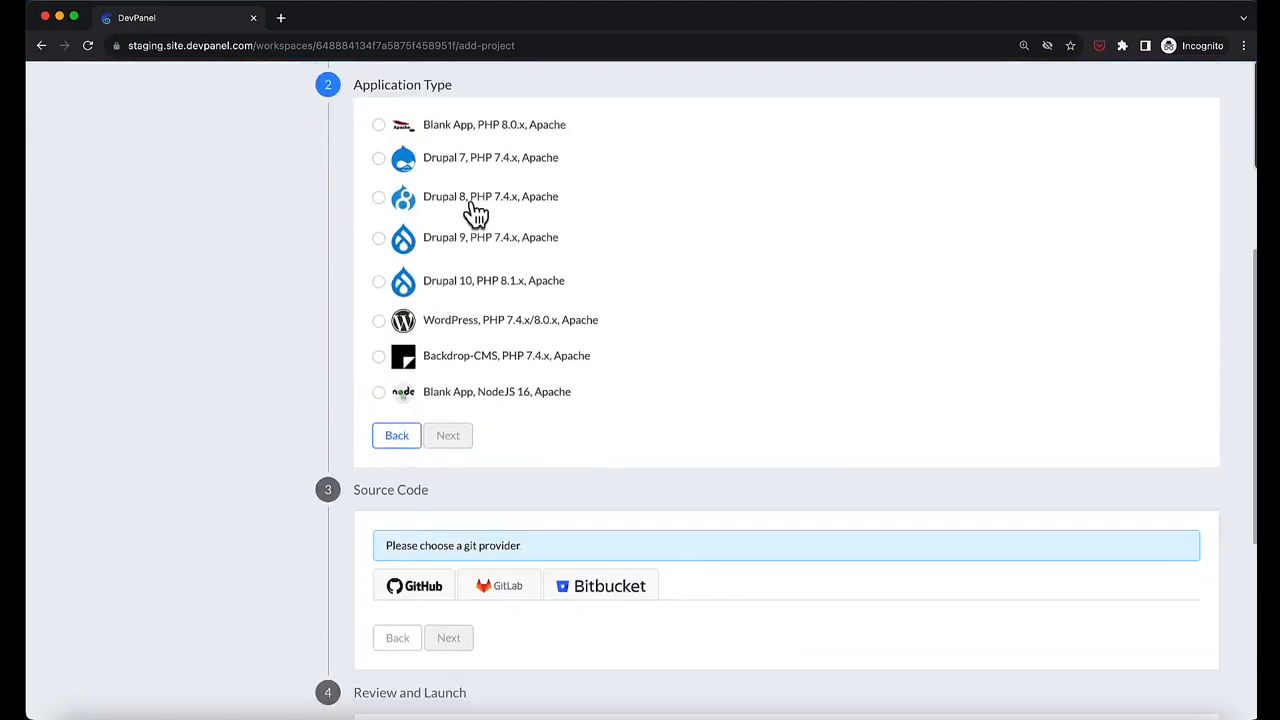
click(463, 290)
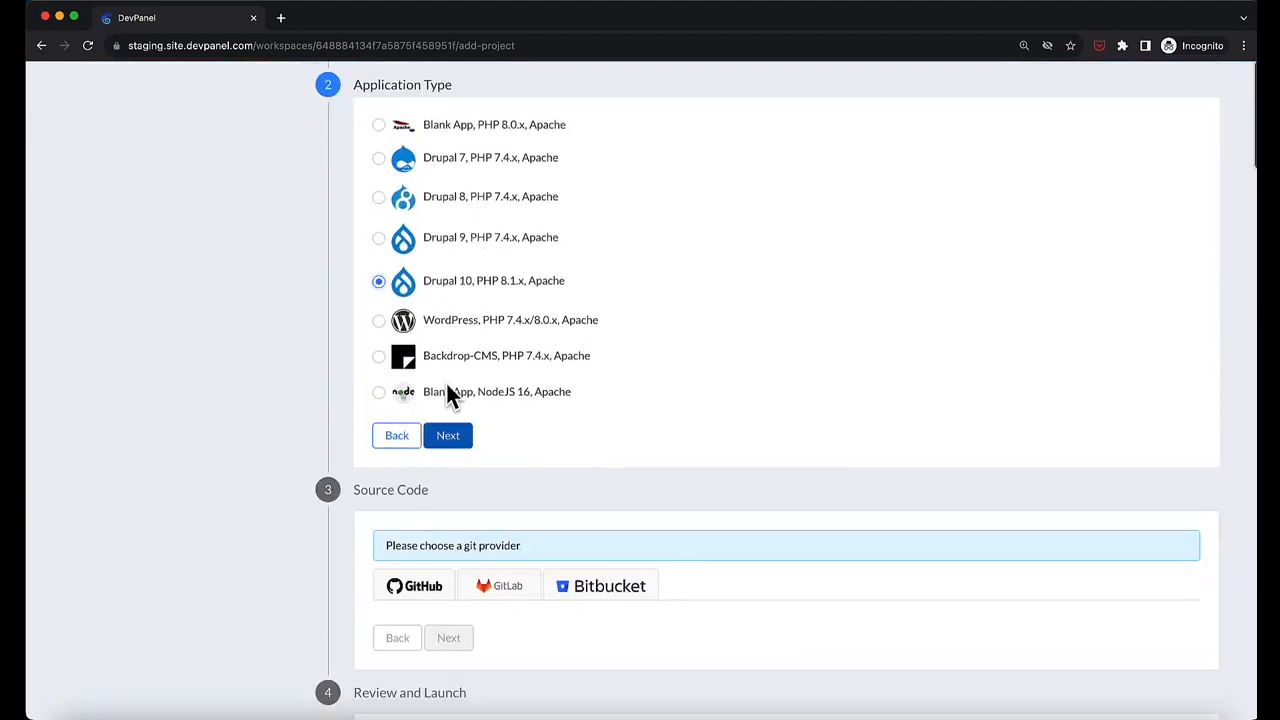
click(463, 440)
Choose GitLab as the git provider and link the GitLab account with the temporary option
click(432, 212)
click(474, 210)
click(580, 205)
click(512, 205)
click(437, 250)
click(434, 272)
click(436, 278)
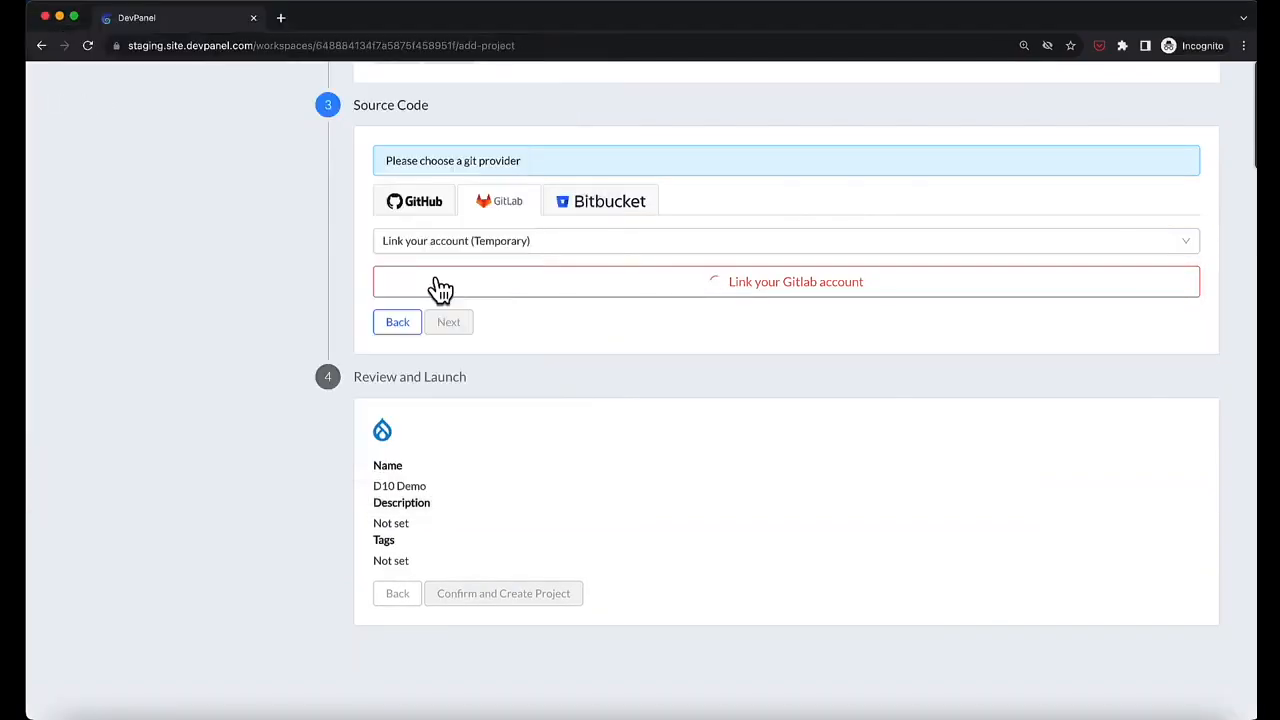
Set the project to use a new repository with ID d10demo under the personal account, and confirm the project's creation
click(440, 305)
click(437, 332)
click(440, 365)
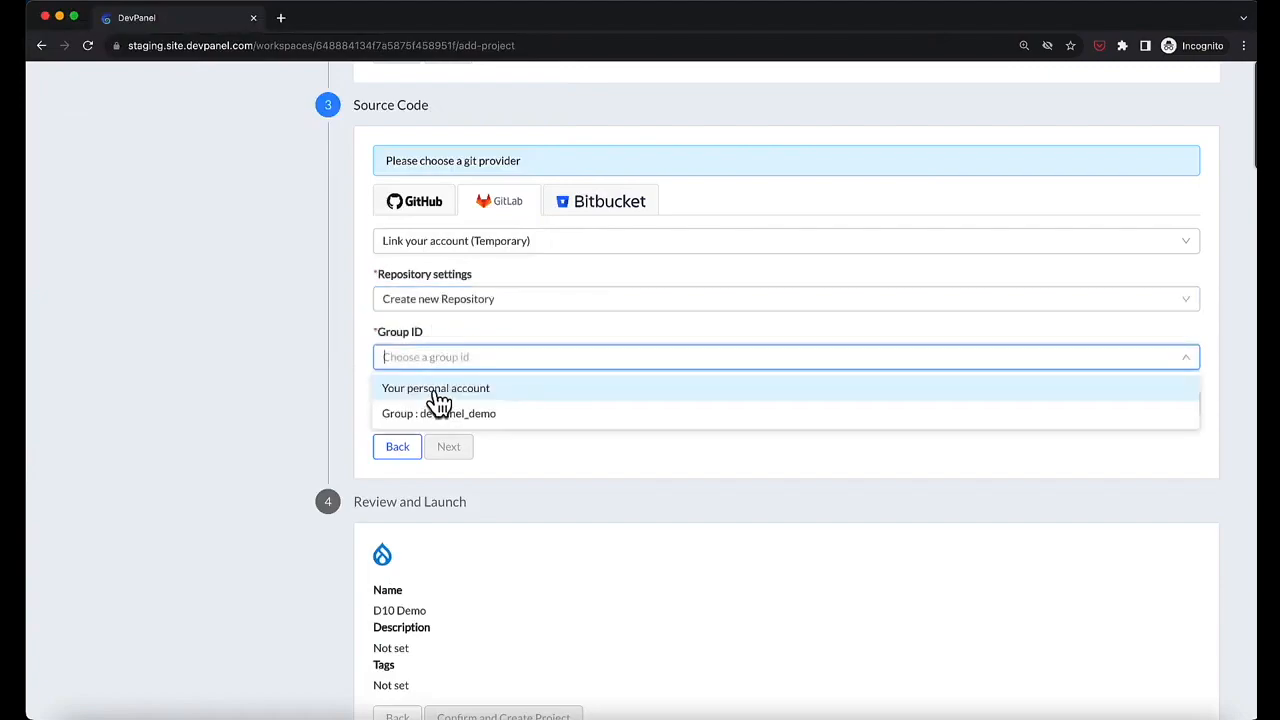
click(441, 392)
click(432, 404)
text(d10demo)
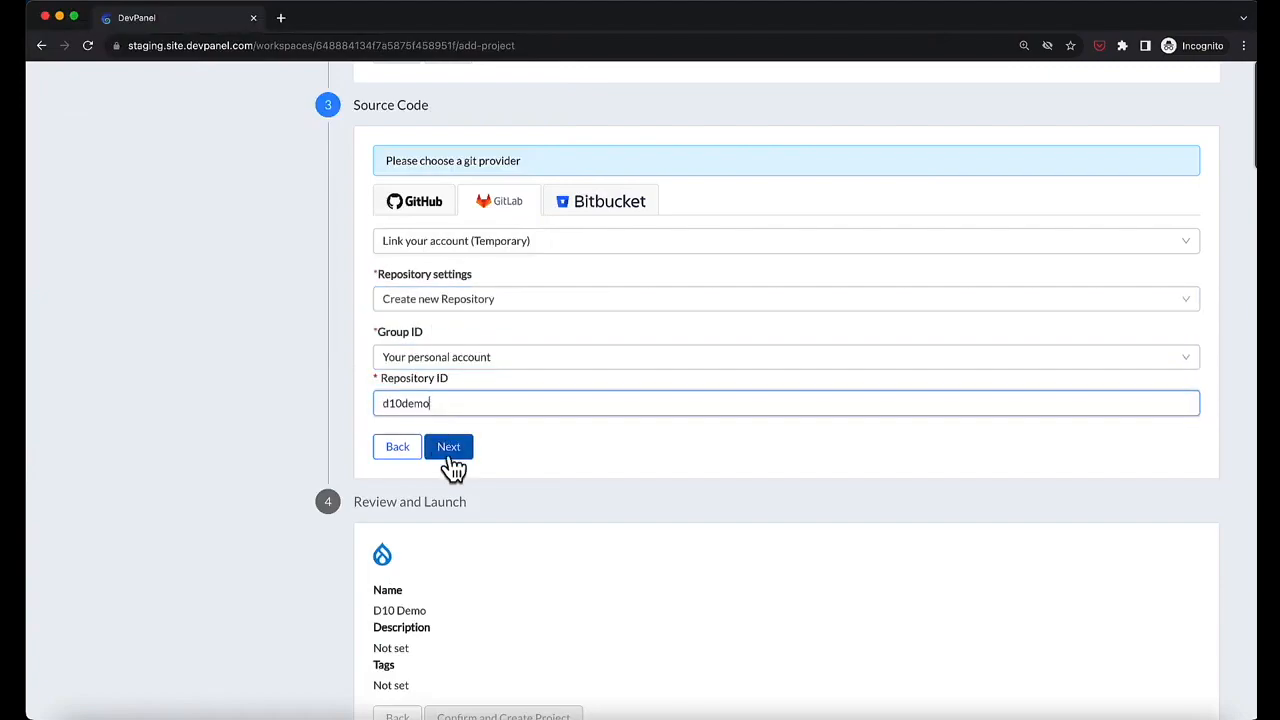
click(448, 446)
click(503, 527)
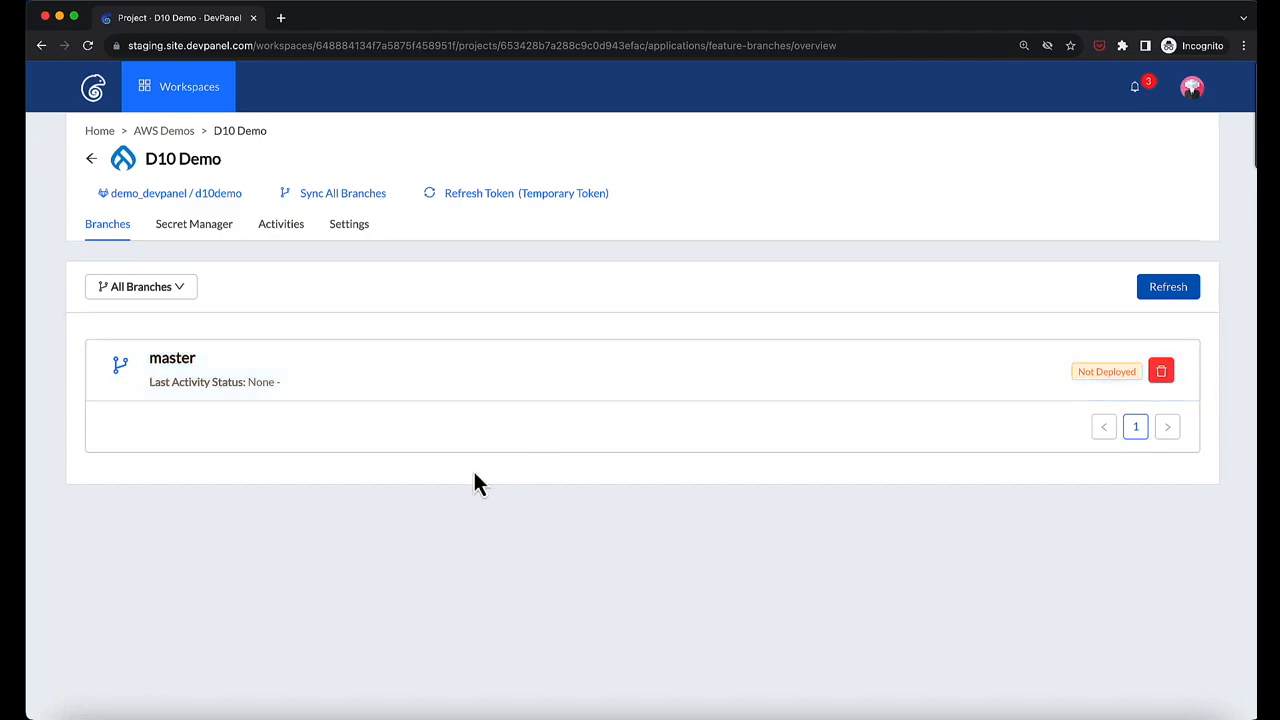
Open the project's linked GitLab repository and check its list of branches
click(200, 194)
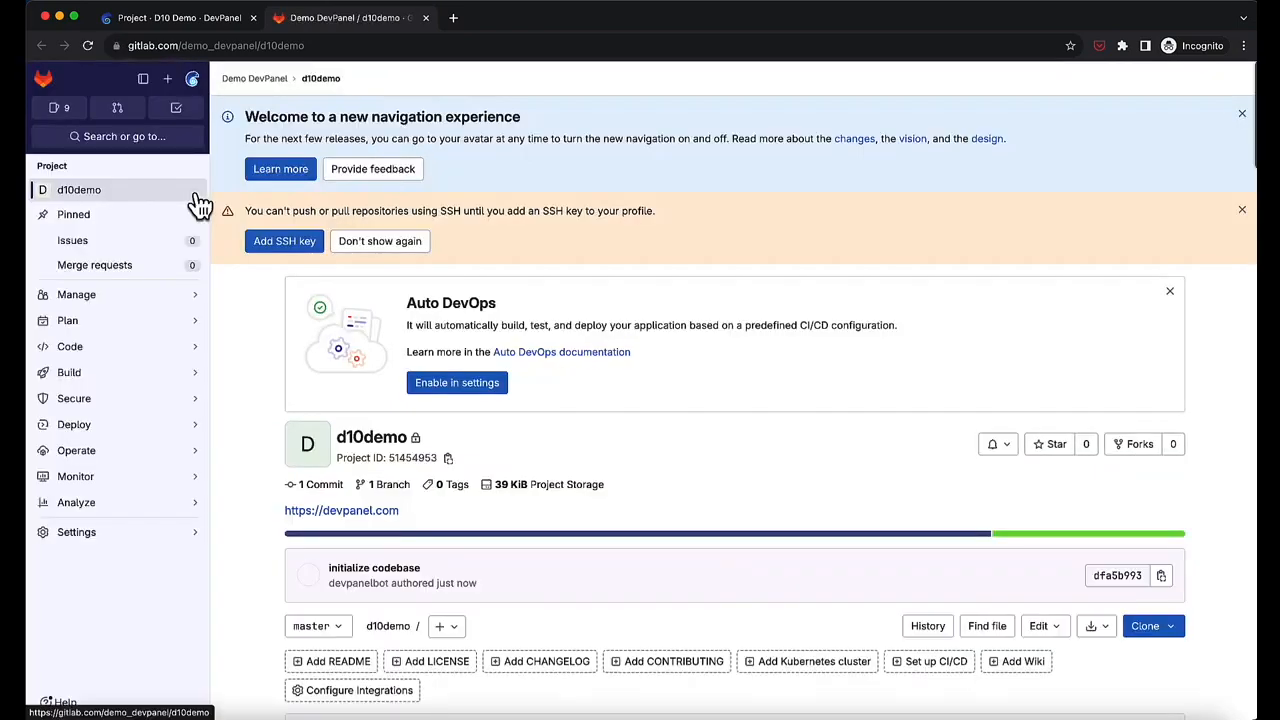
click(334, 628)
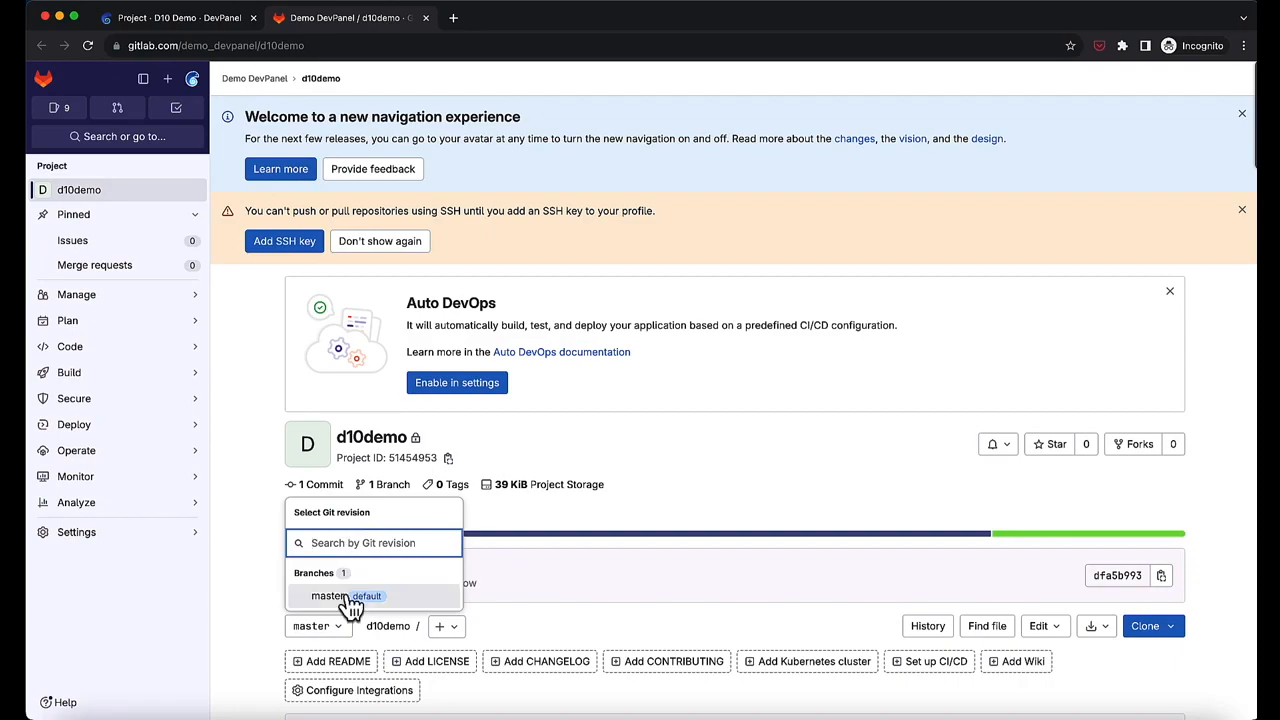
click(519, 619)
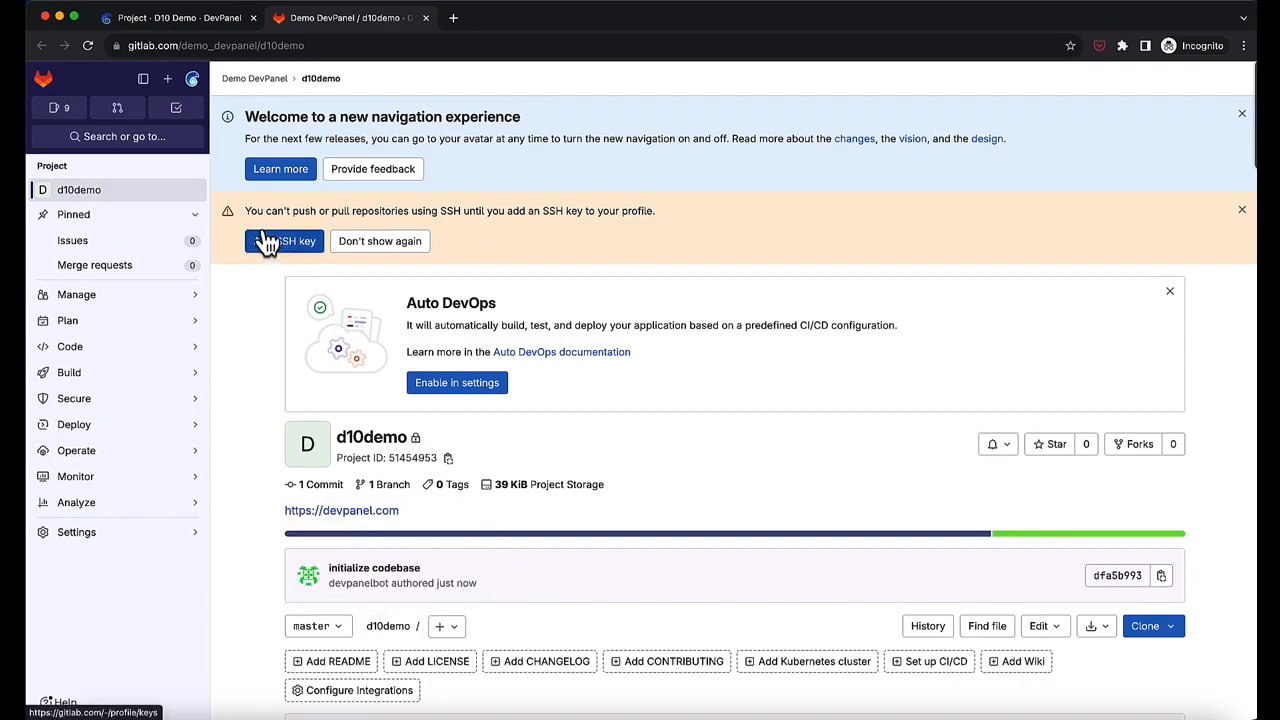
Back in DevPanel, set up the master branch with a from-scratch database and static files, keeping the default security settings
click(182, 22)
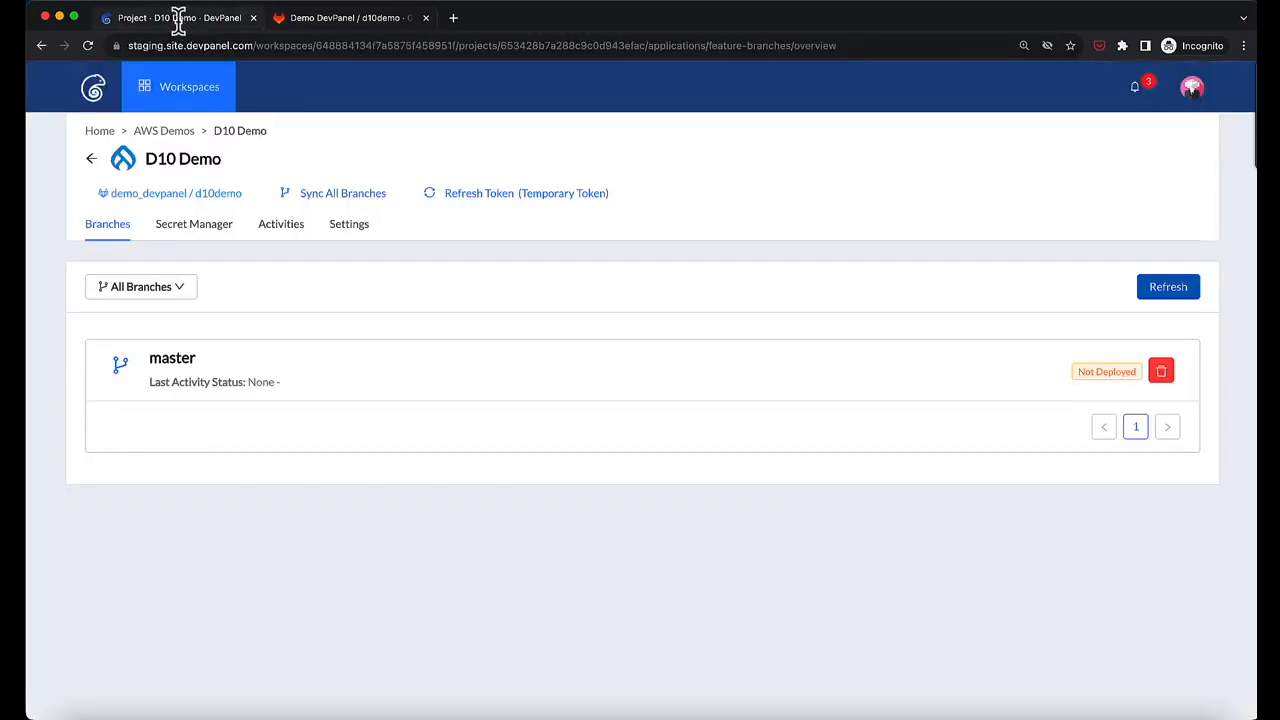
click(181, 369)
scroll(178, 357, down, 3)
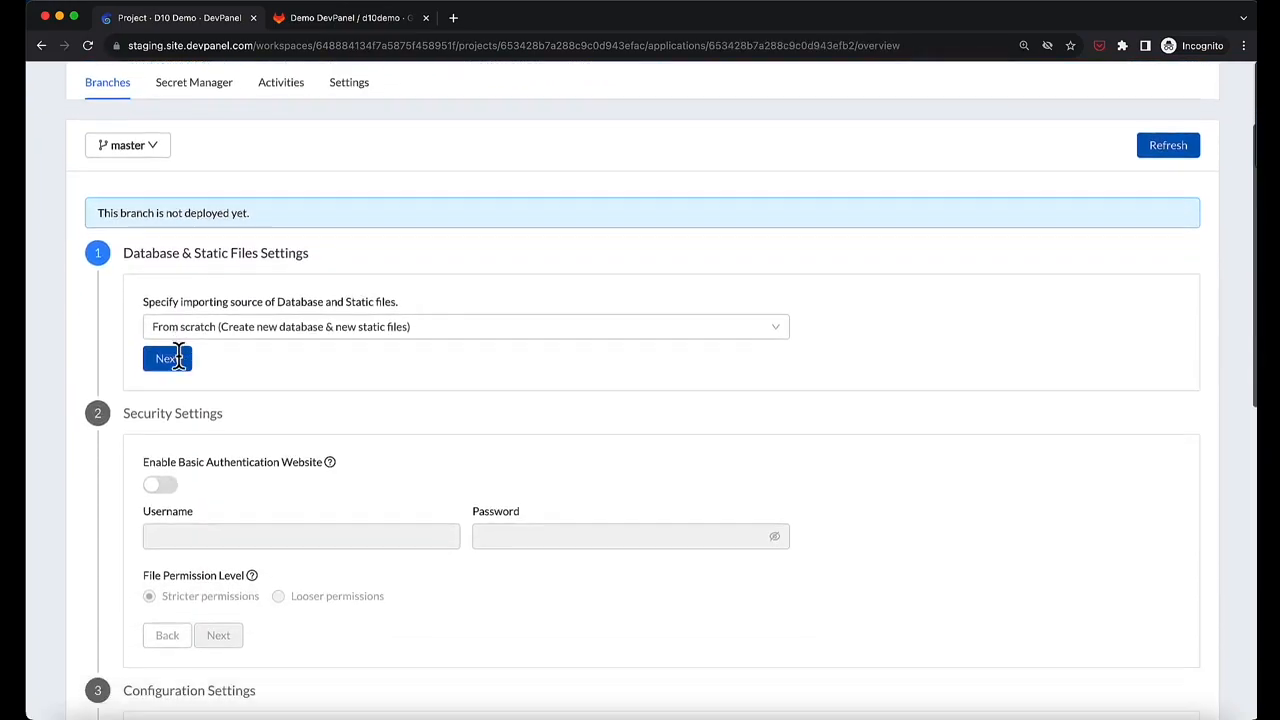
click(178, 258)
click(212, 262)
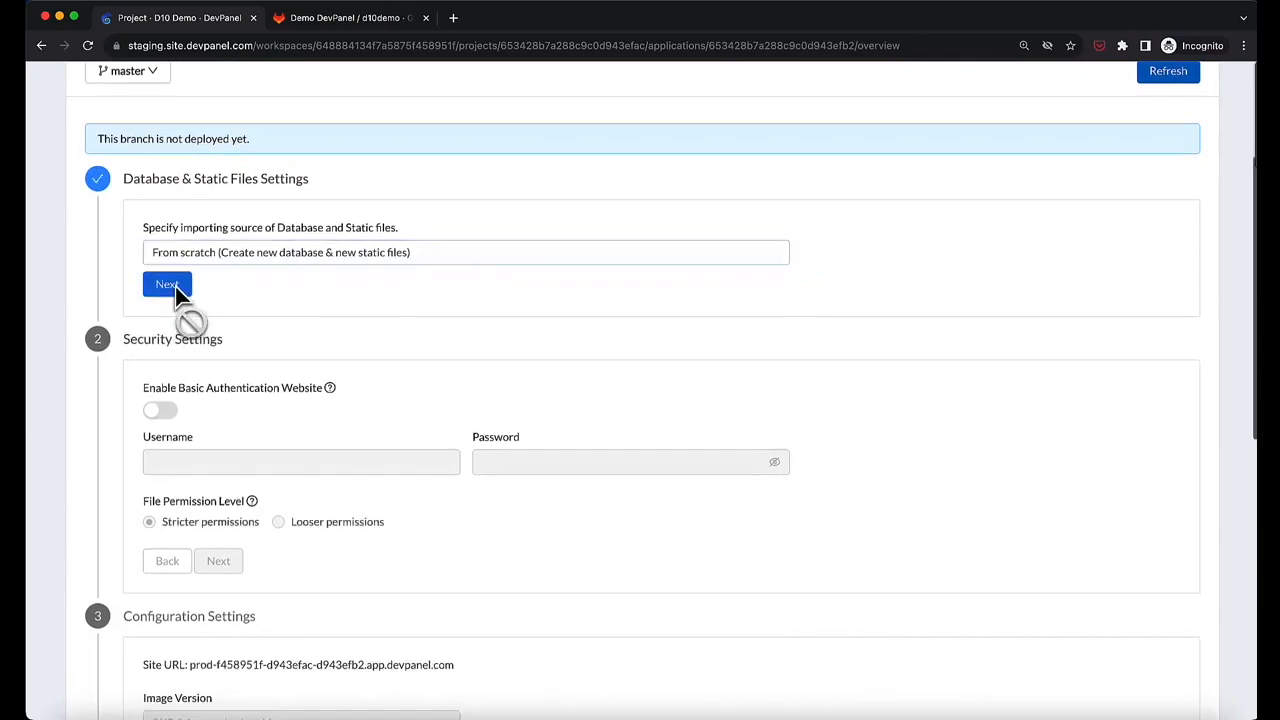
click(172, 288)
click(214, 294)
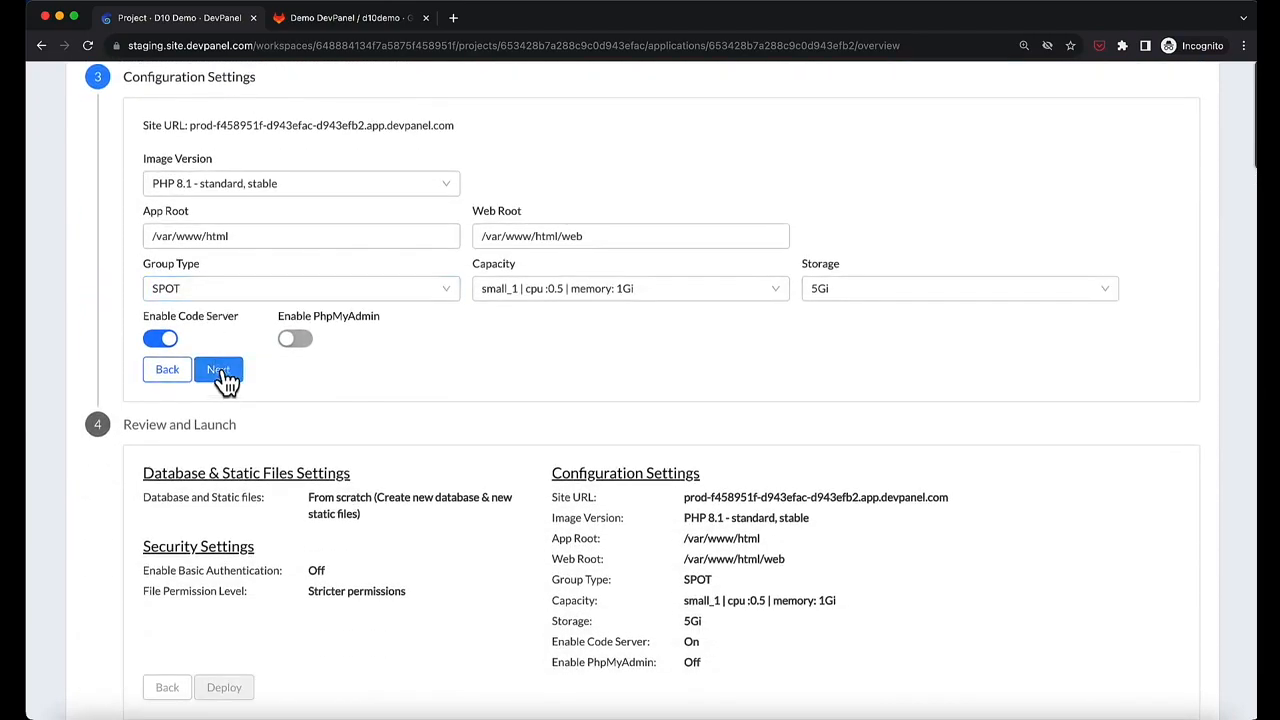
Deploy the master branch with the PHP 8.1 standard, stable image, SPOT group type, small_1 capacity and 5Gi storage
click(290, 188)
click(290, 195)
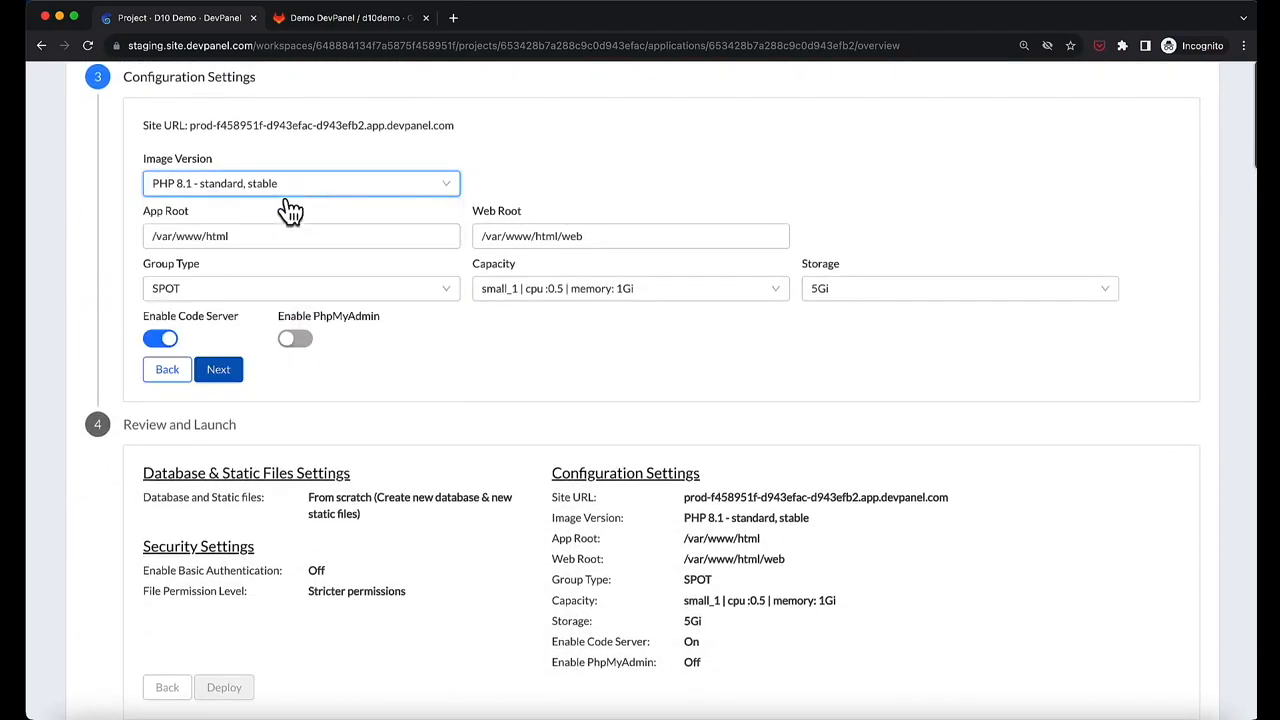
click(279, 300)
click(549, 292)
click(551, 292)
click(886, 292)
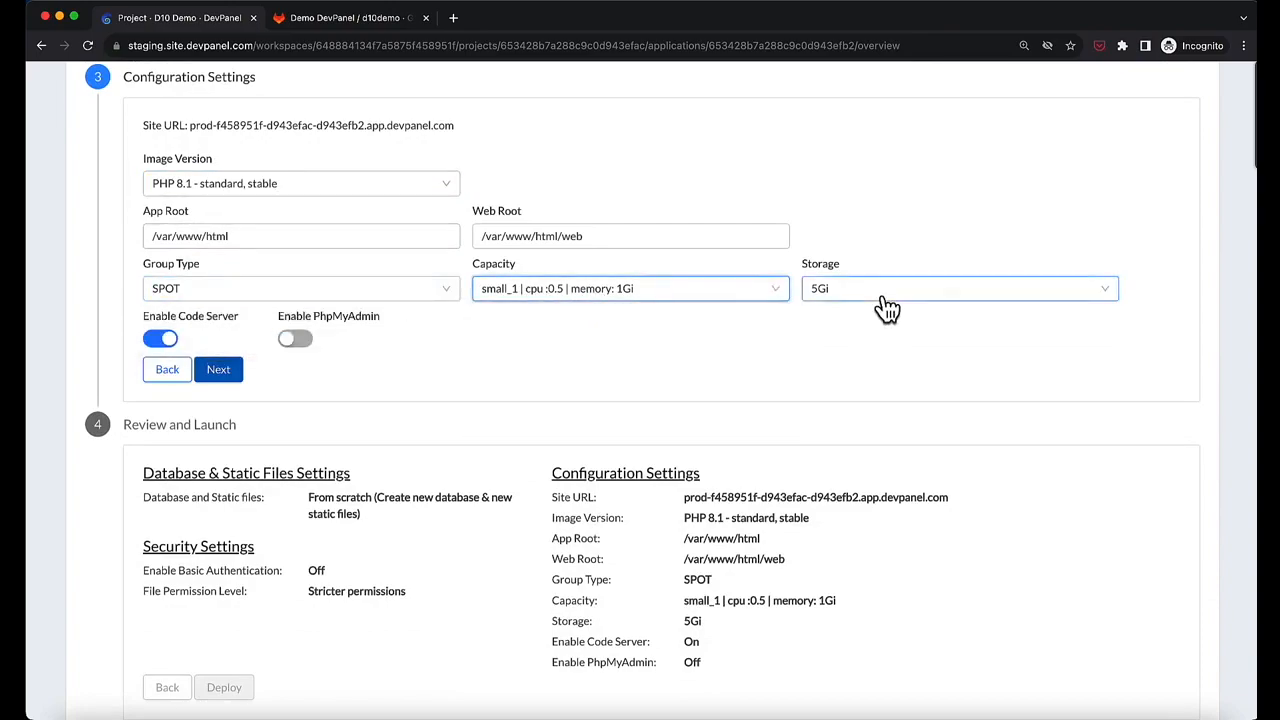
click(886, 312)
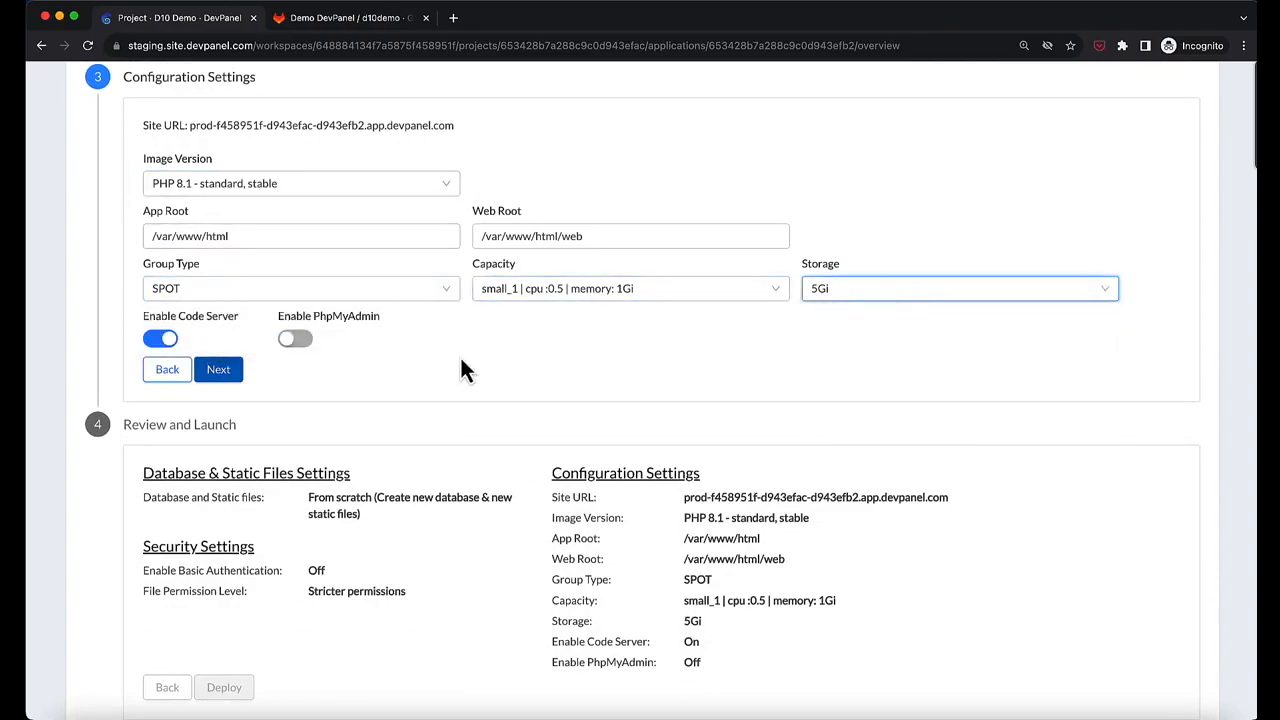
click(218, 372)
click(233, 591)
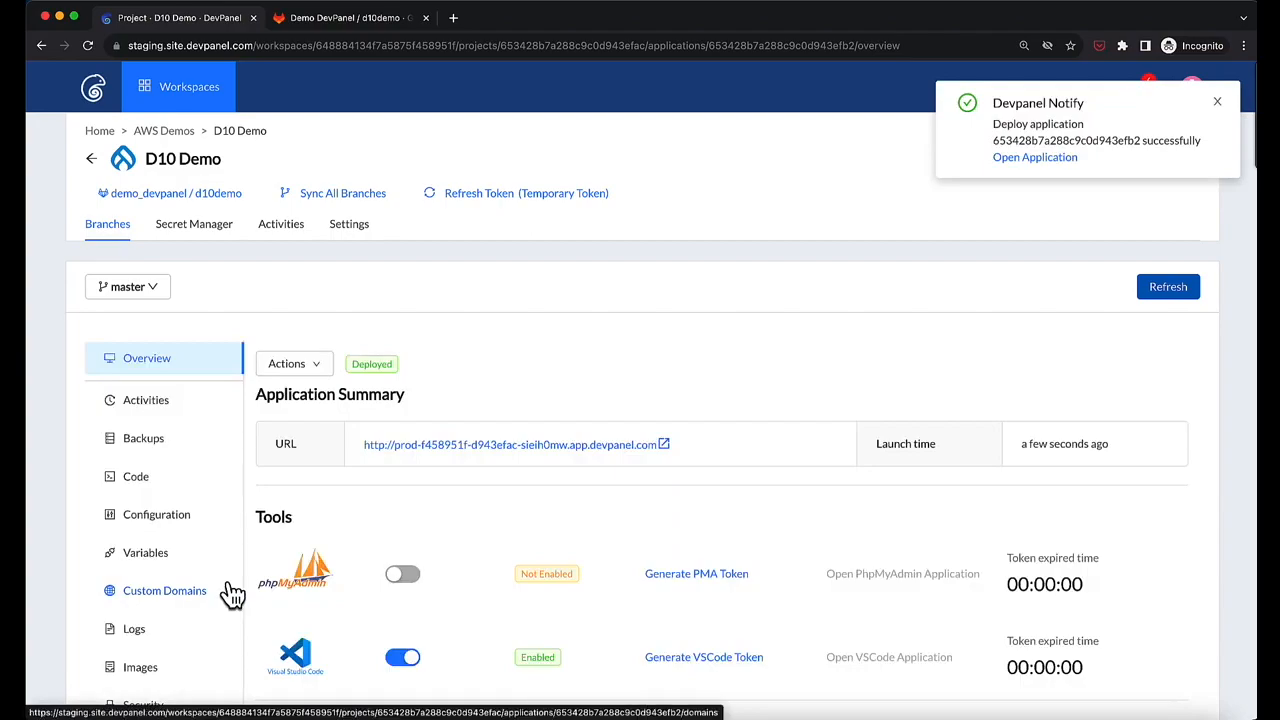
View the deployed Drupal 10 site at its application URL and return to the project overview
click(466, 448)
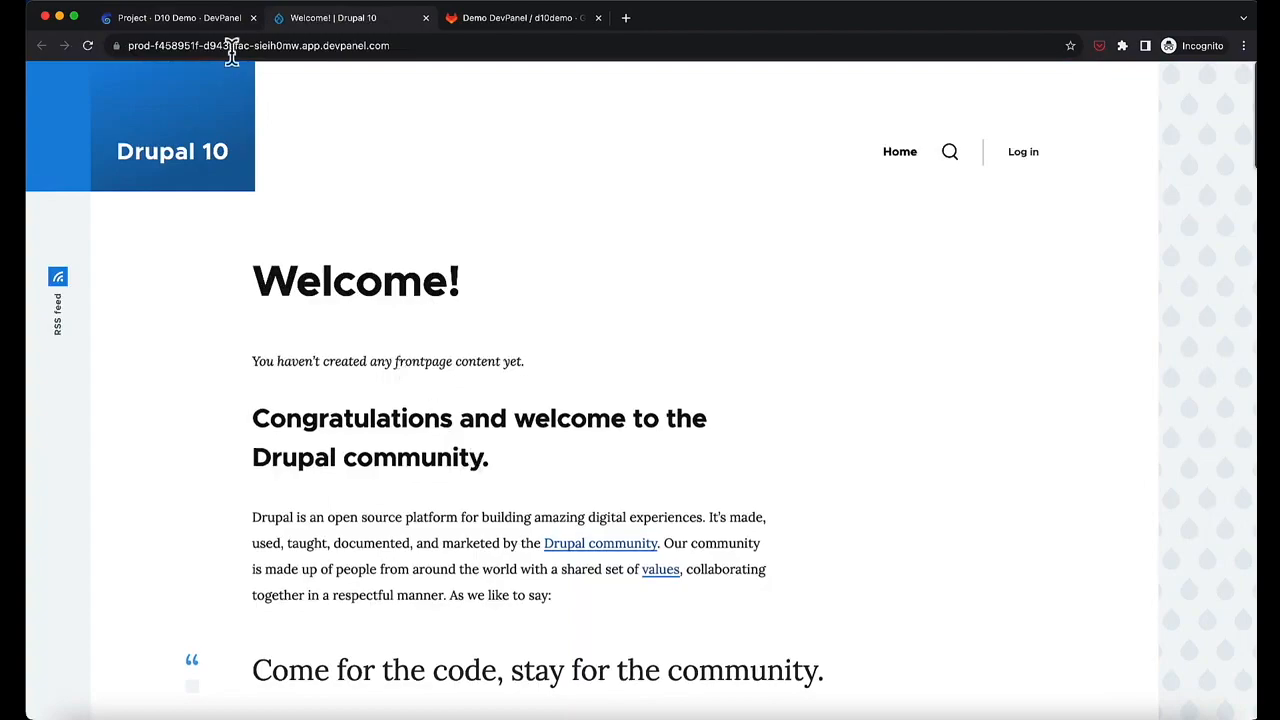
click(211, 24)
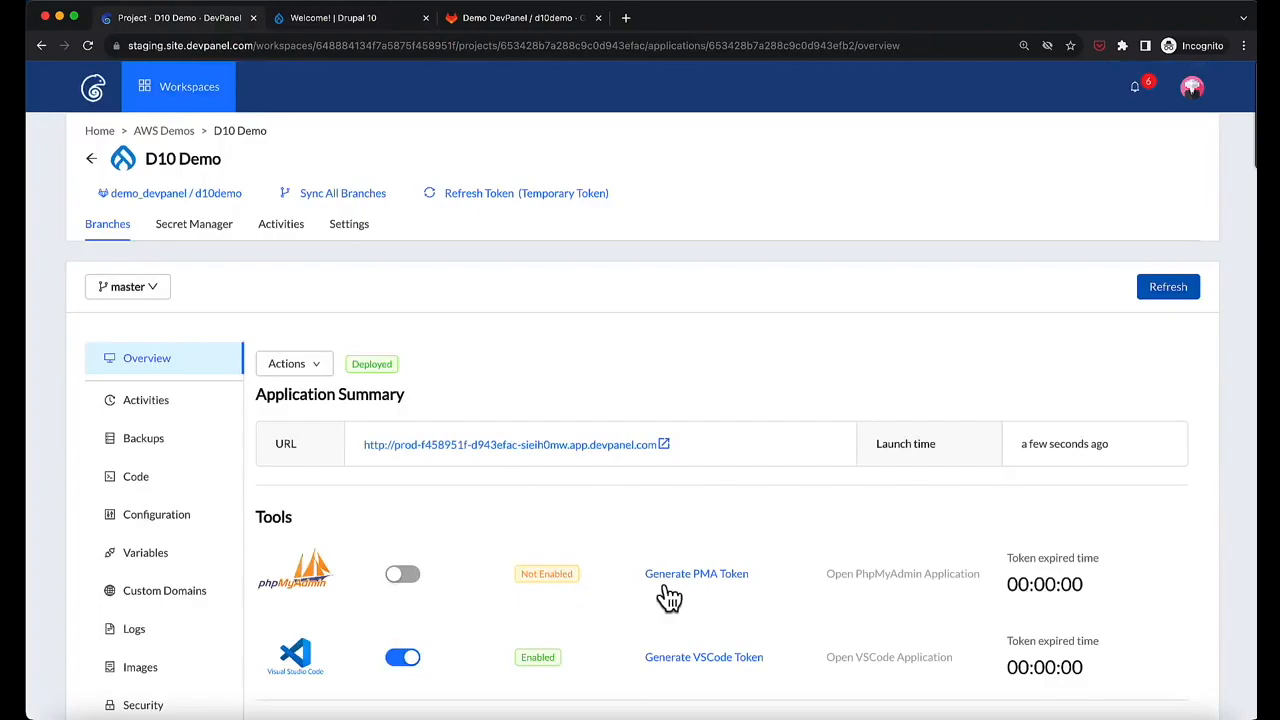
Open the application's VSCode editor with a newly generated token and display index.php from the web folder
click(685, 660)
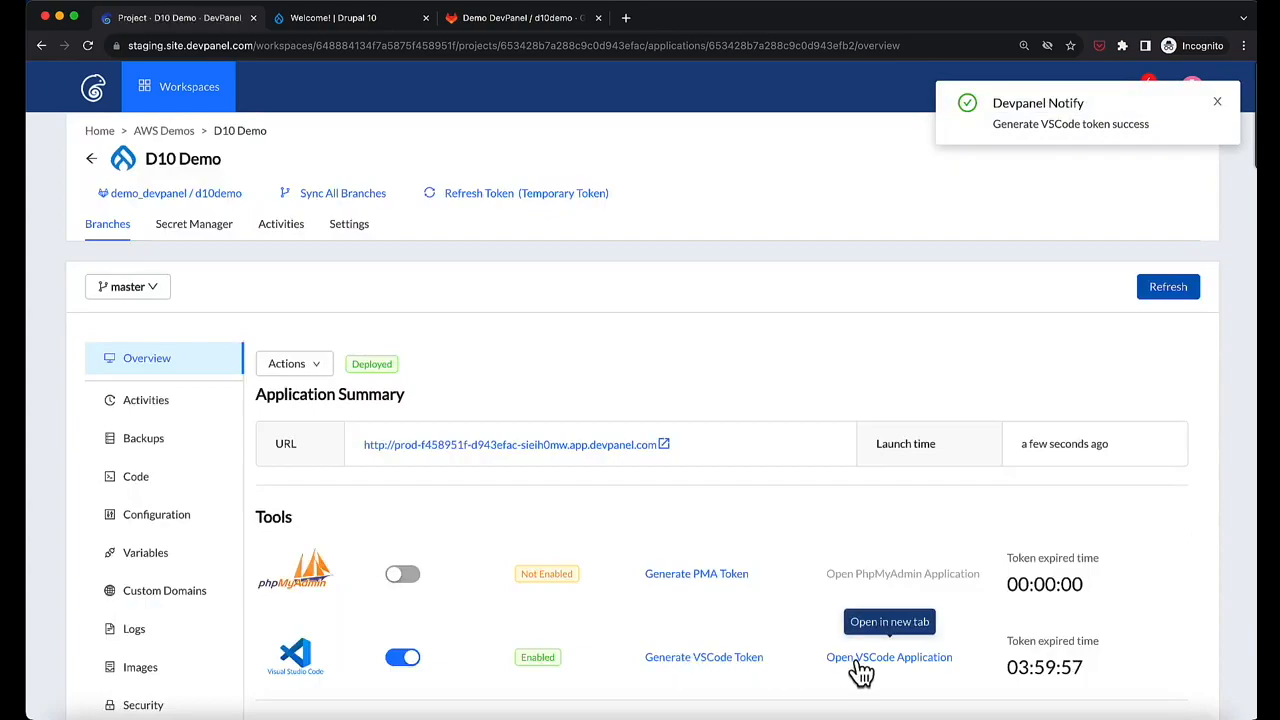
click(857, 660)
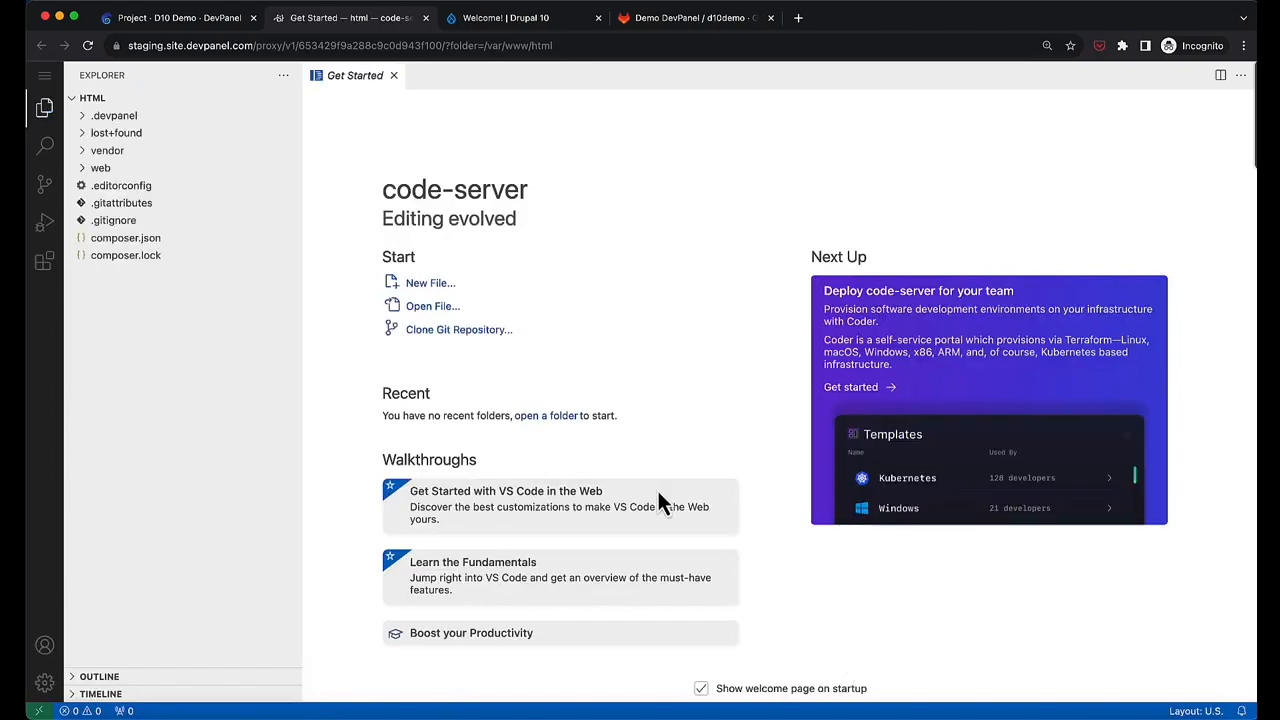
click(87, 170)
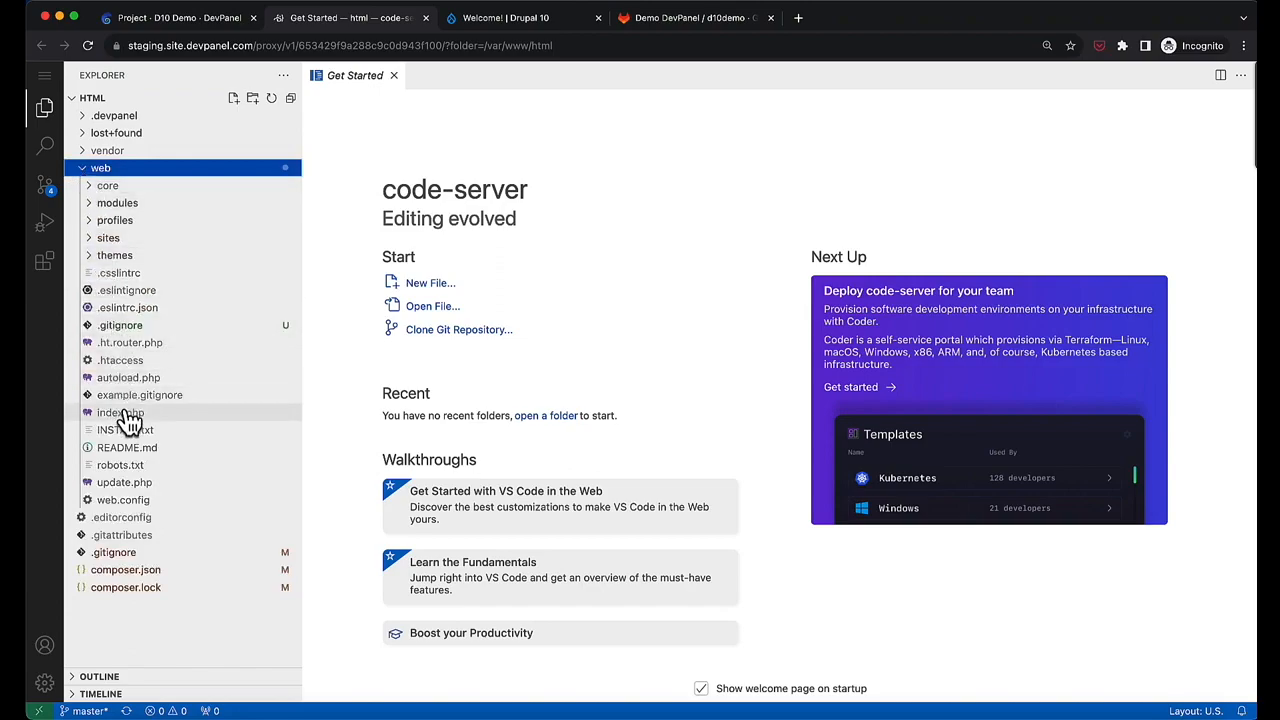
click(122, 413)
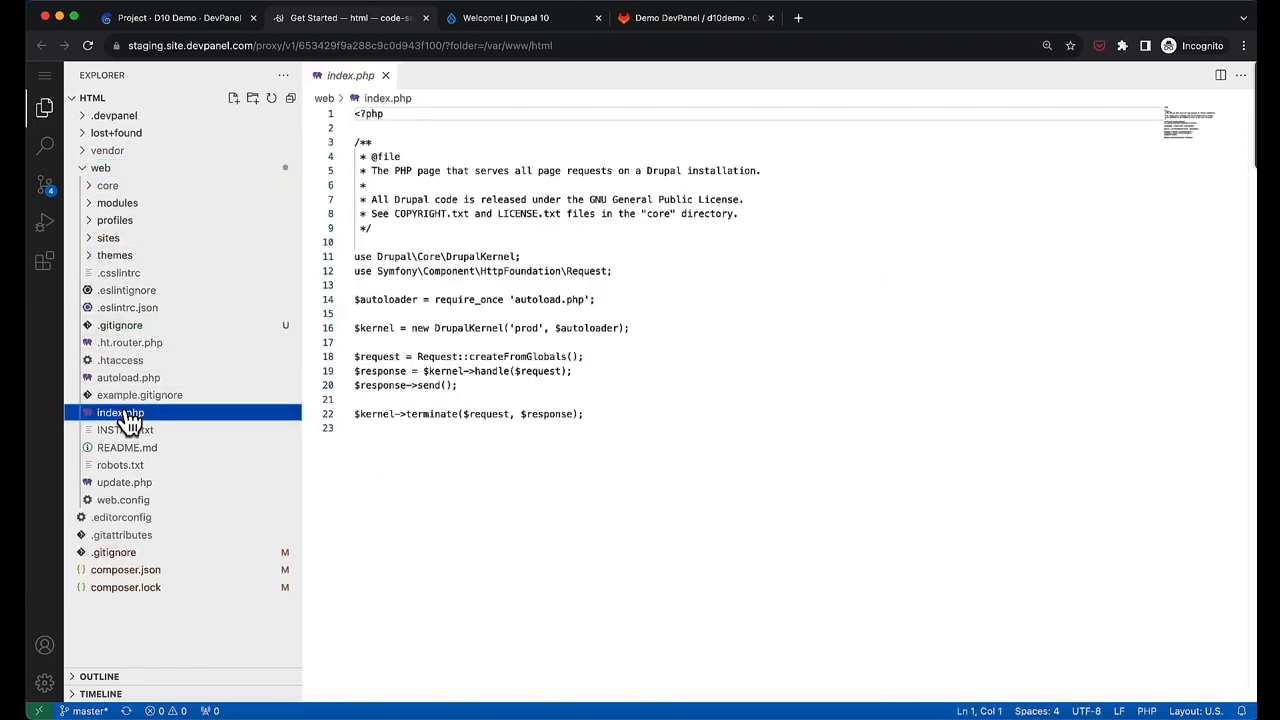
Open a new terminal in the code editor and run drush to list its commands
click(45, 77)
mouse_move(129, 206)
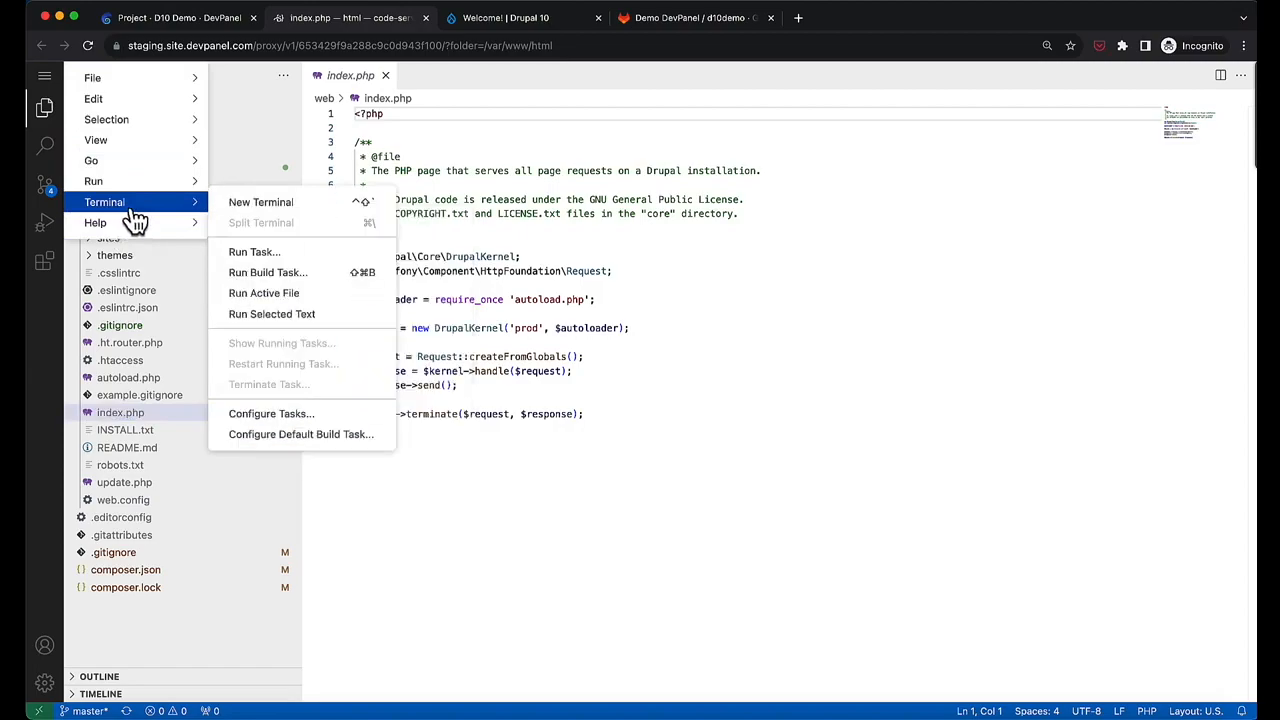
click(260, 203)
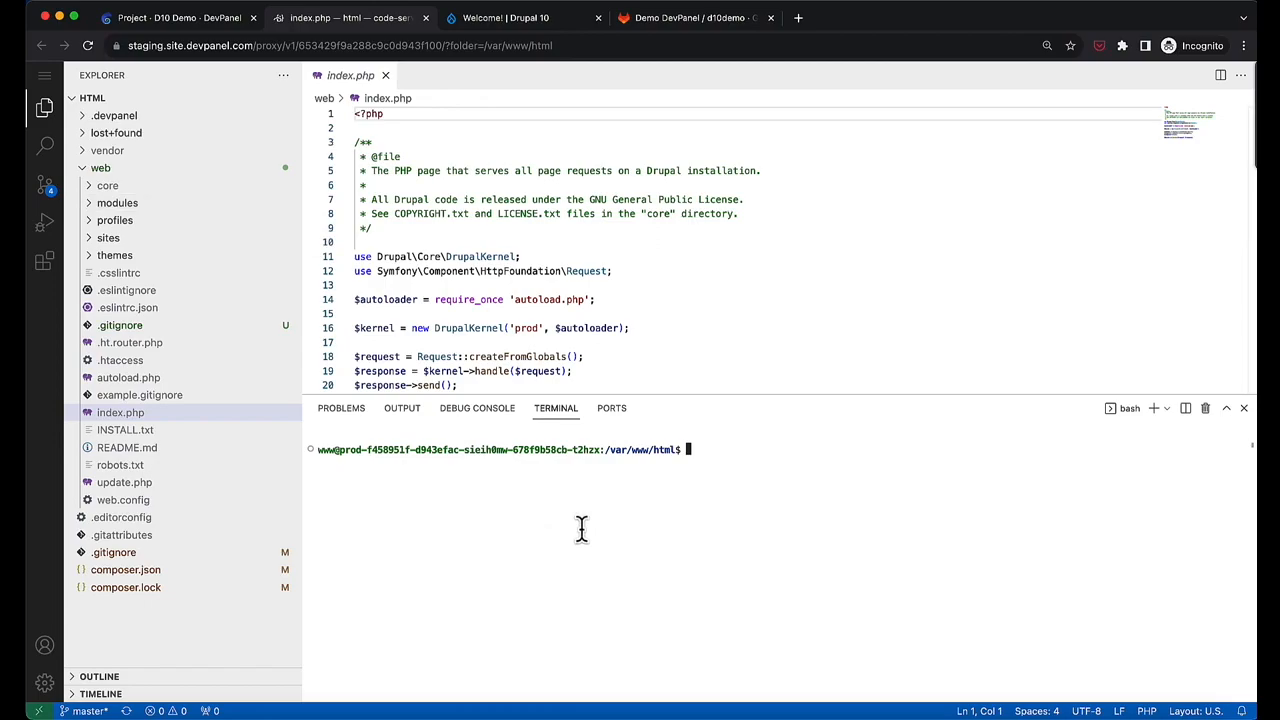
text(drush)
key(Return)
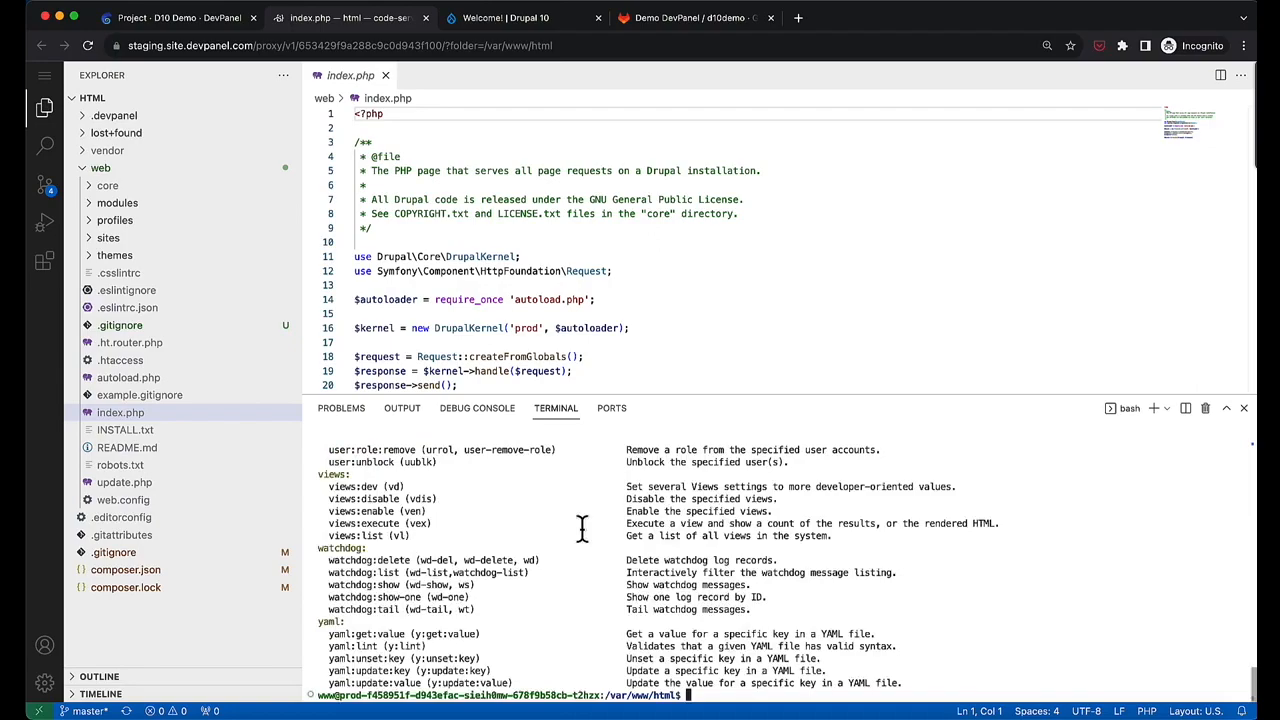
Clear the terminal and run composer, reviewing its output from the beginning
text(clear)
key(Return)
text(composer)
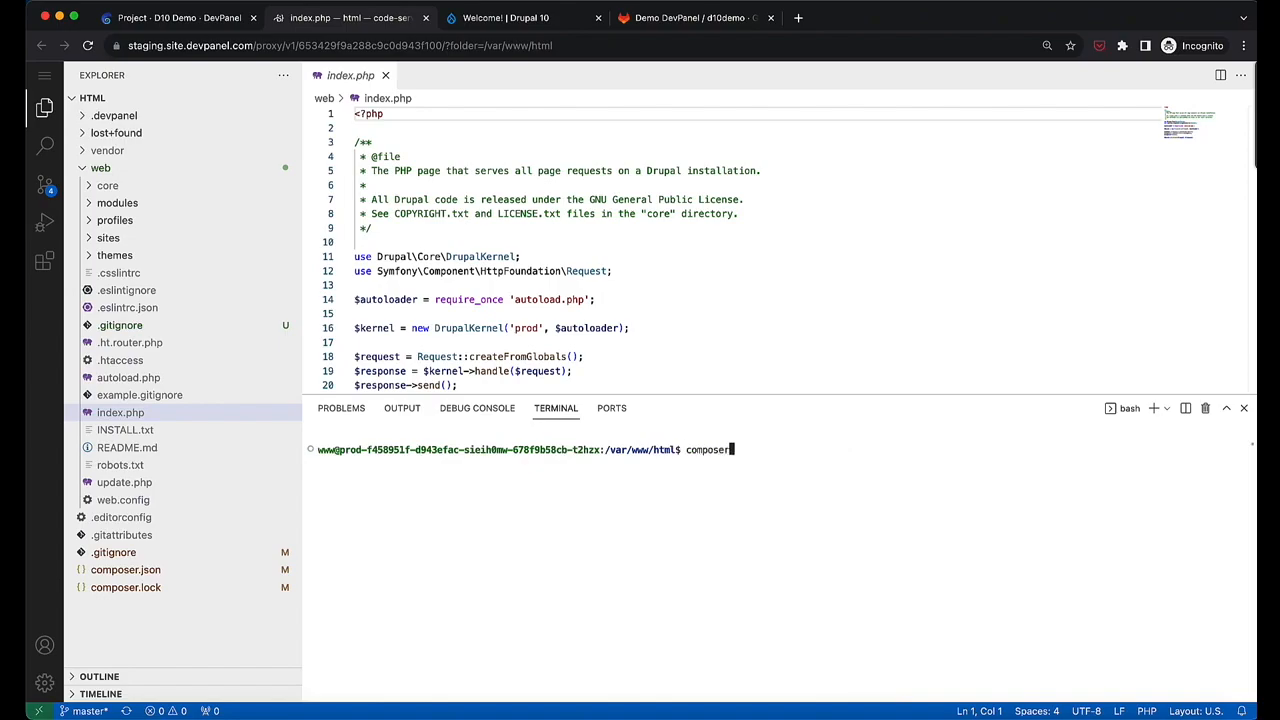
key(Return)
scroll(588, 548, up, 3)
scroll(588, 548, up, 10)
scroll(588, 545, up, 2)
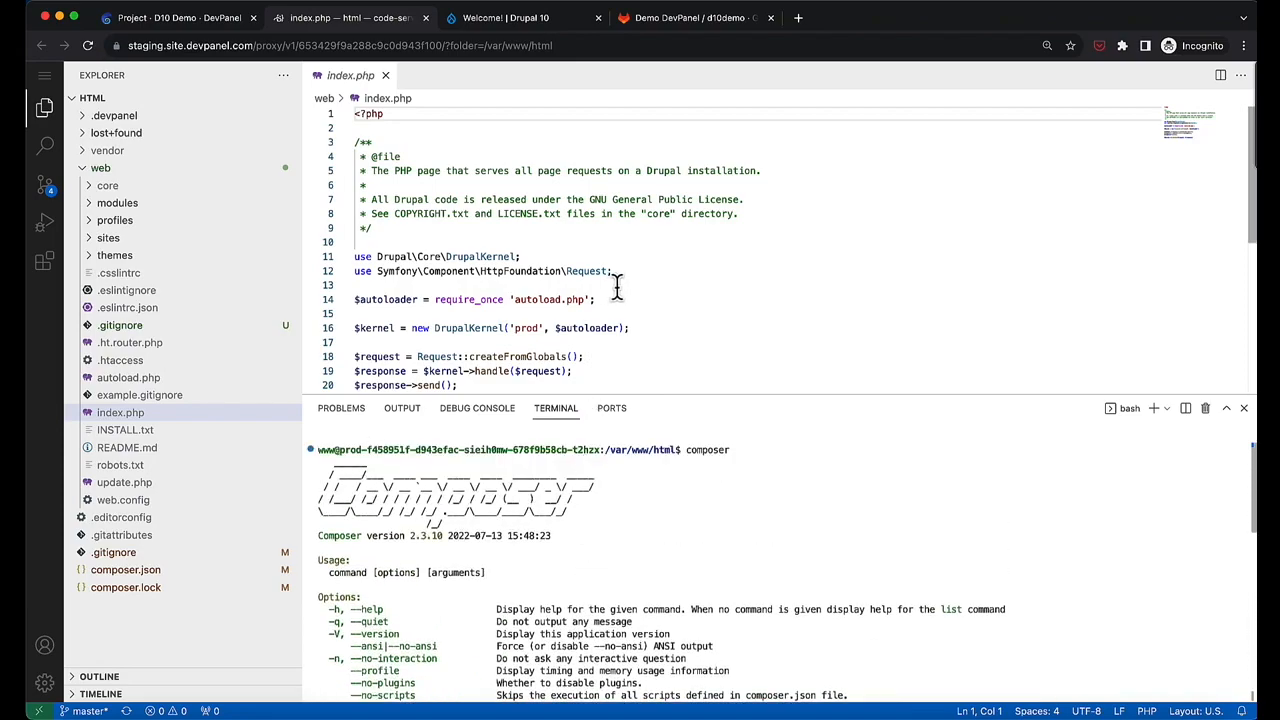
Insert the line "phpinfo(); die;" above the file comment in index.php and reload the Drupal site to view the result
click(511, 128)
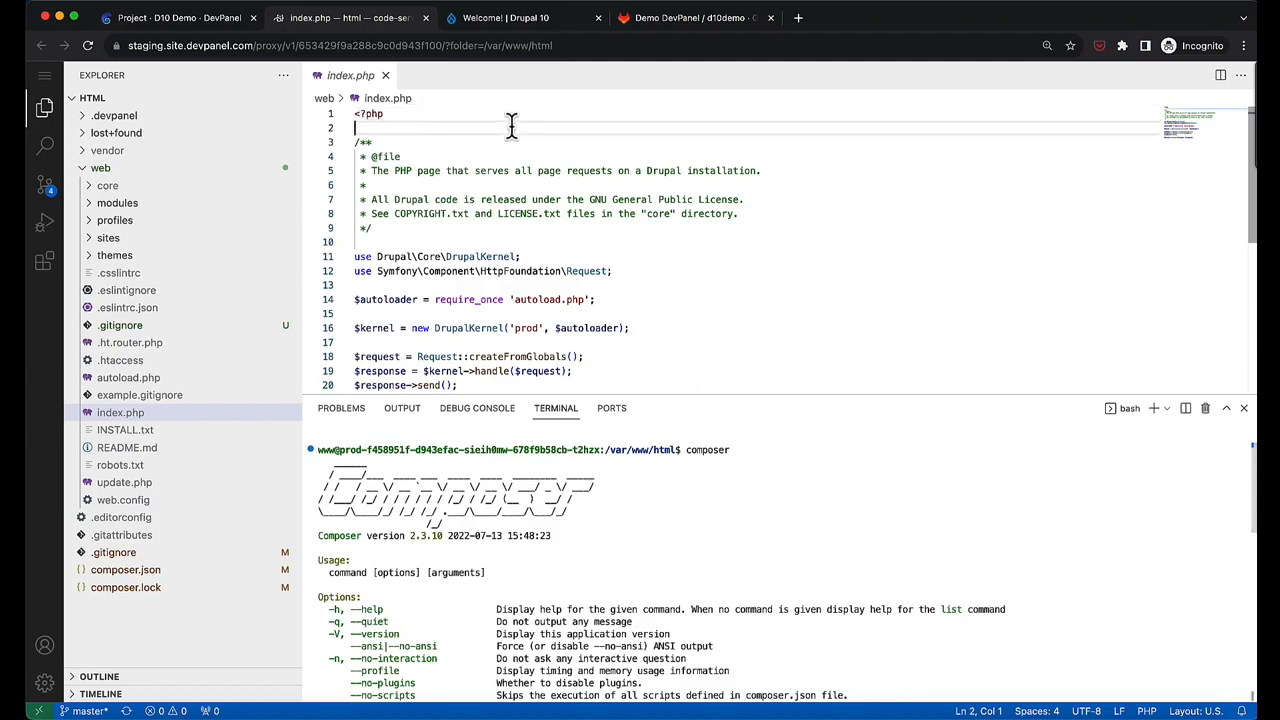
key(Return)
text(phpin)
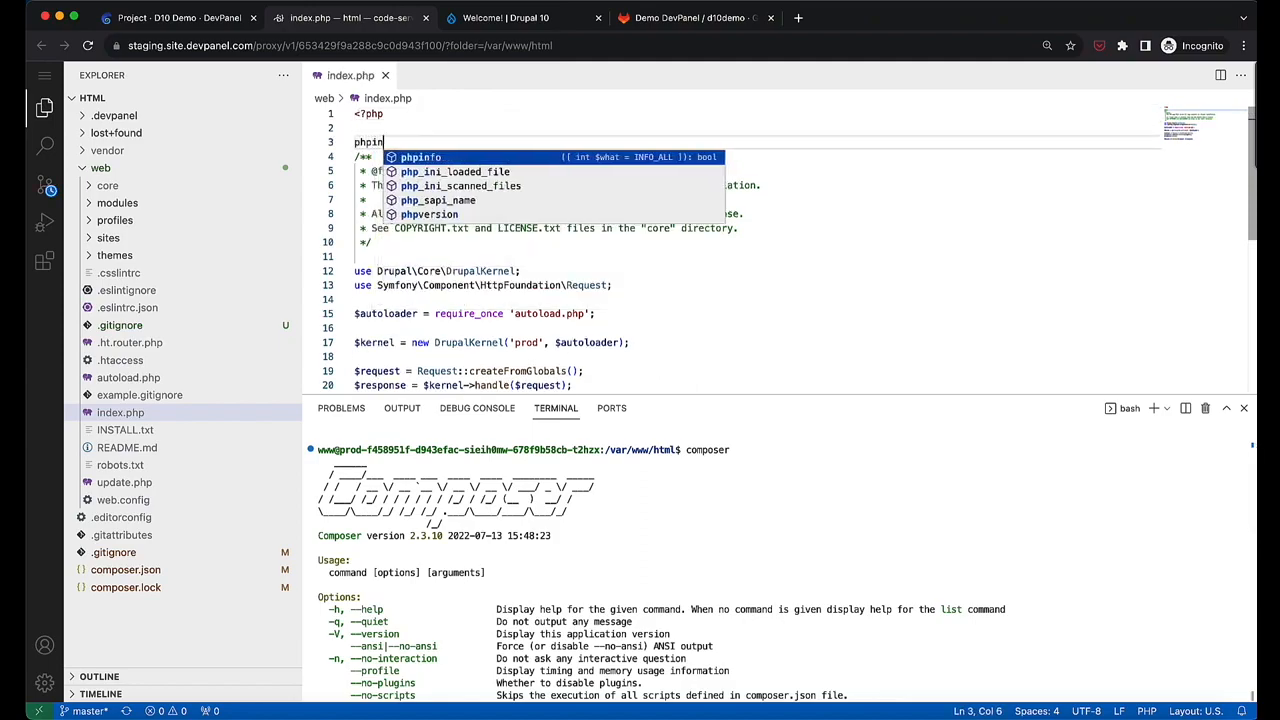
key(Return)
text((); die;)
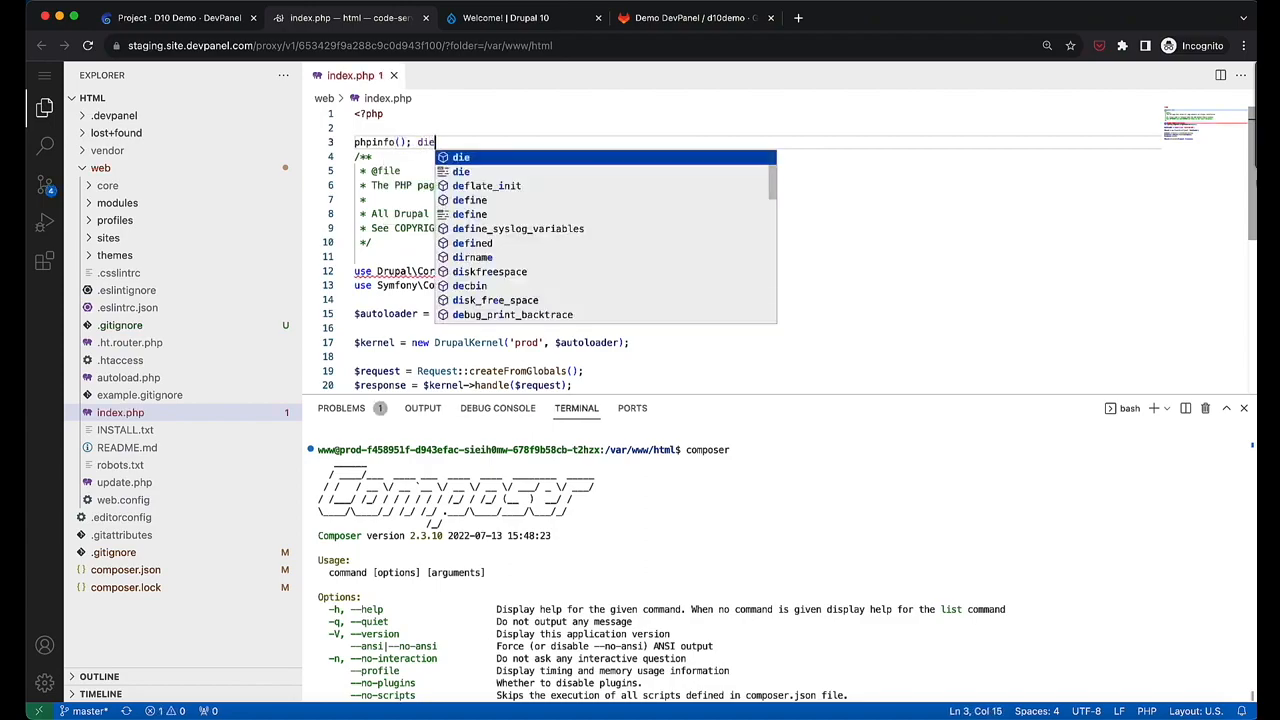
key(Return)
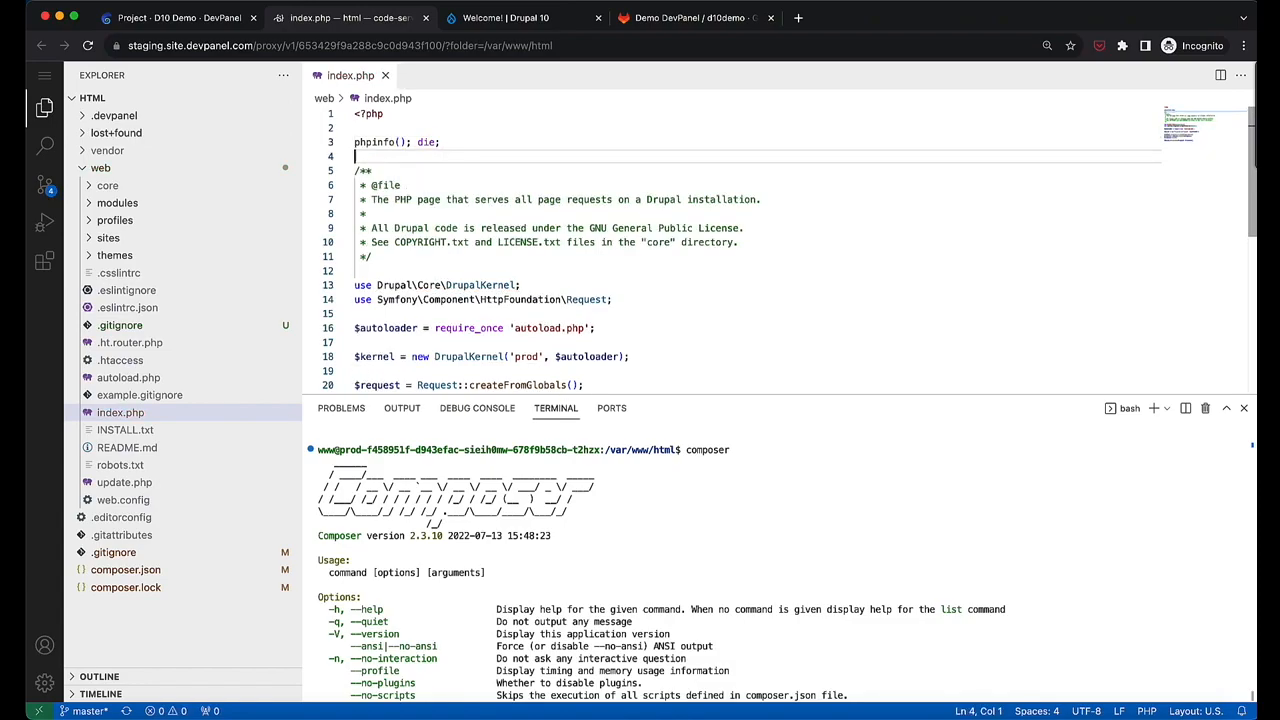
click(521, 28)
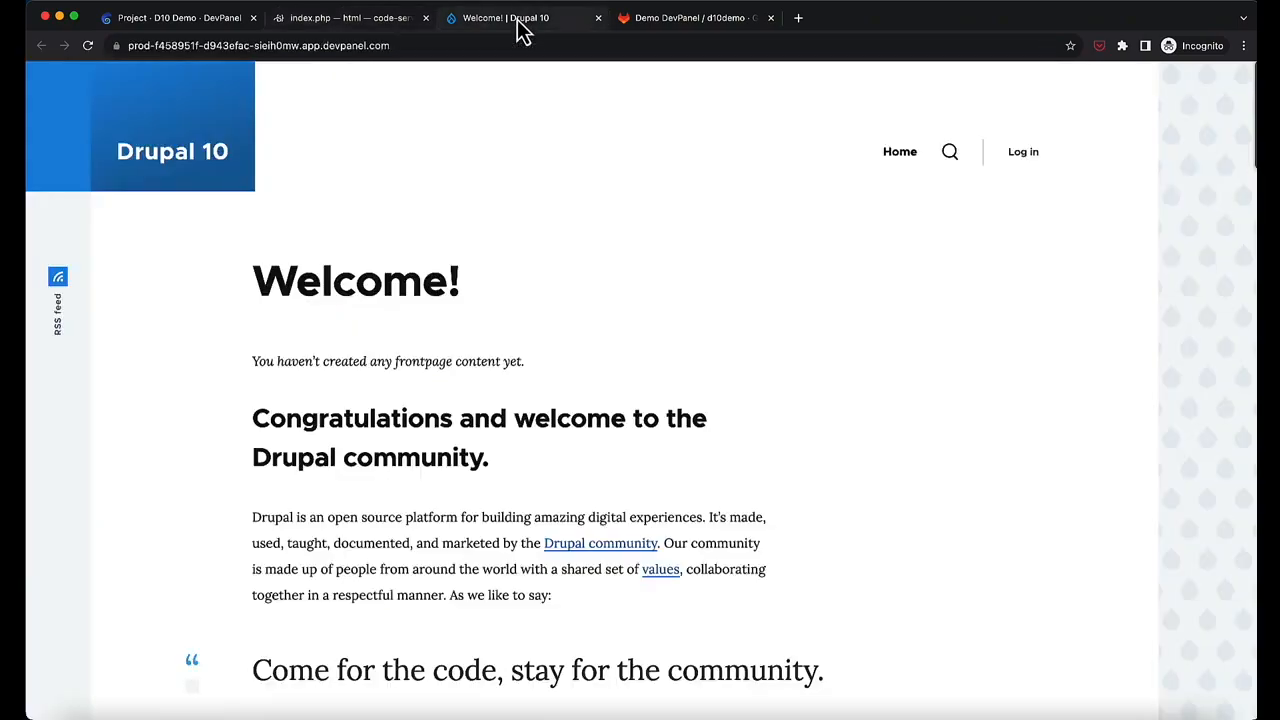
click(89, 50)
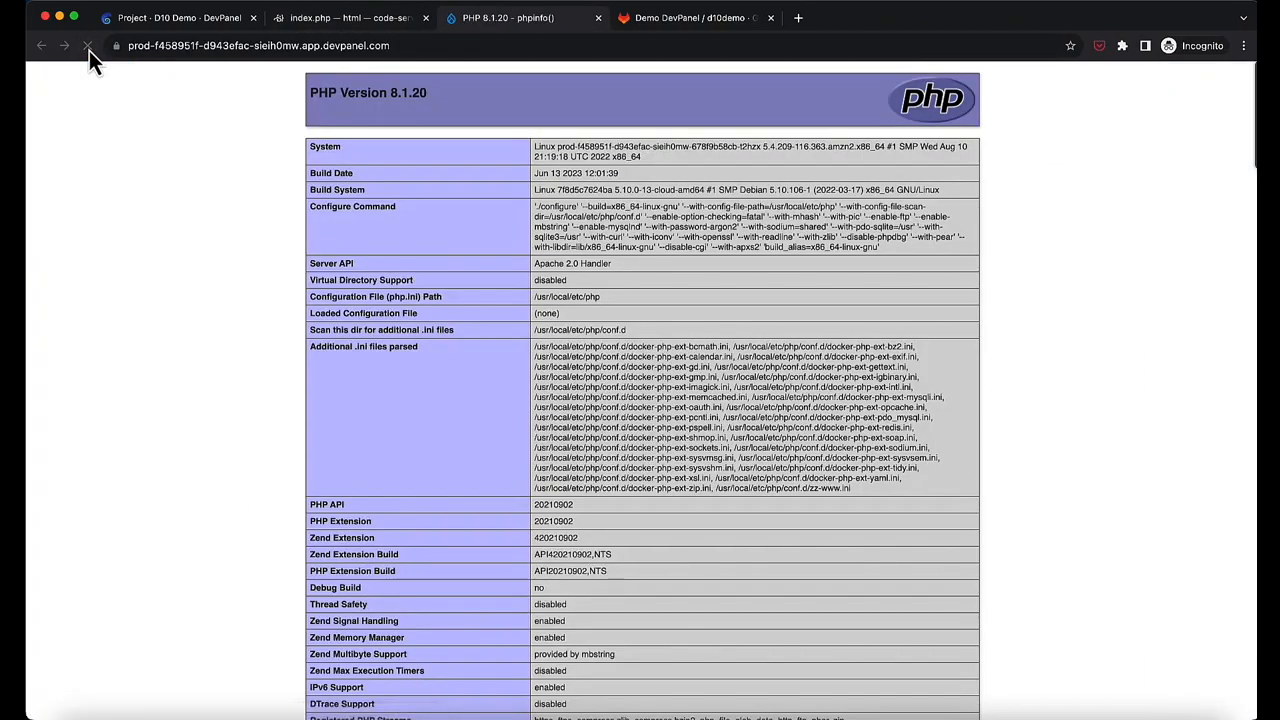
Comment out the "phpinfo(); die;" line in index.php, reload the Drupal site to check it, and return to the code editor
click(305, 33)
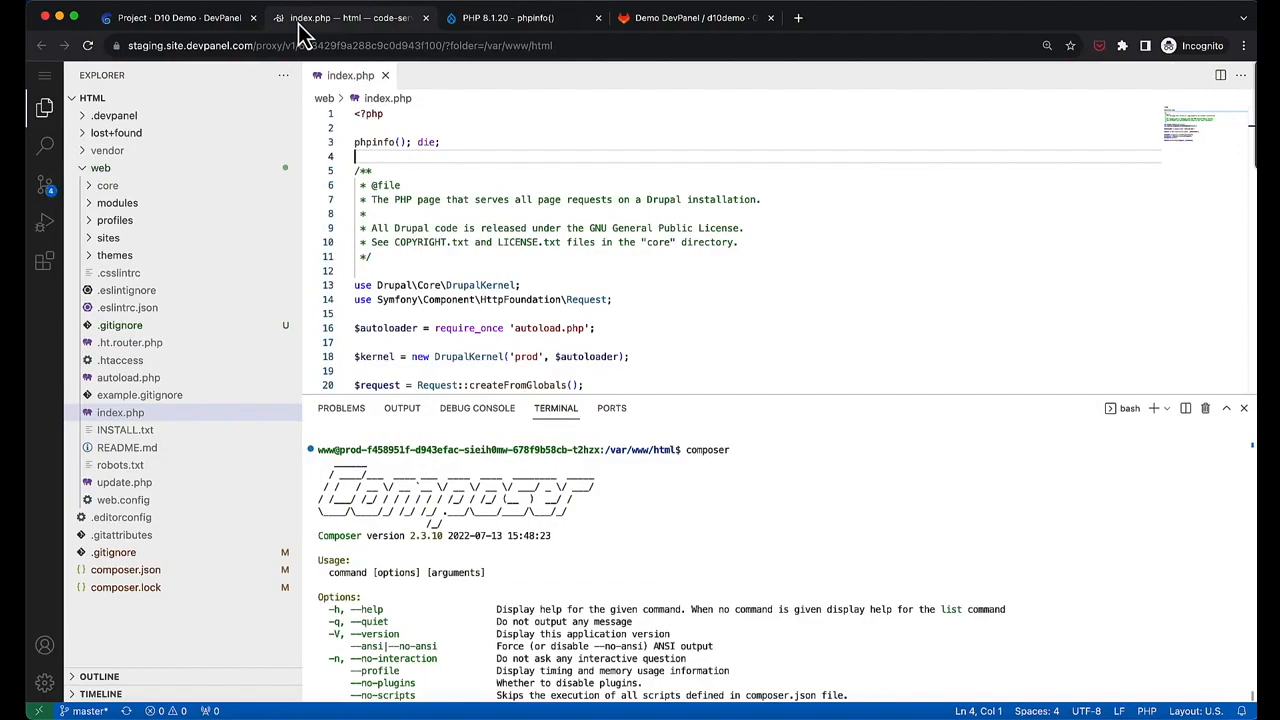
key(Up)
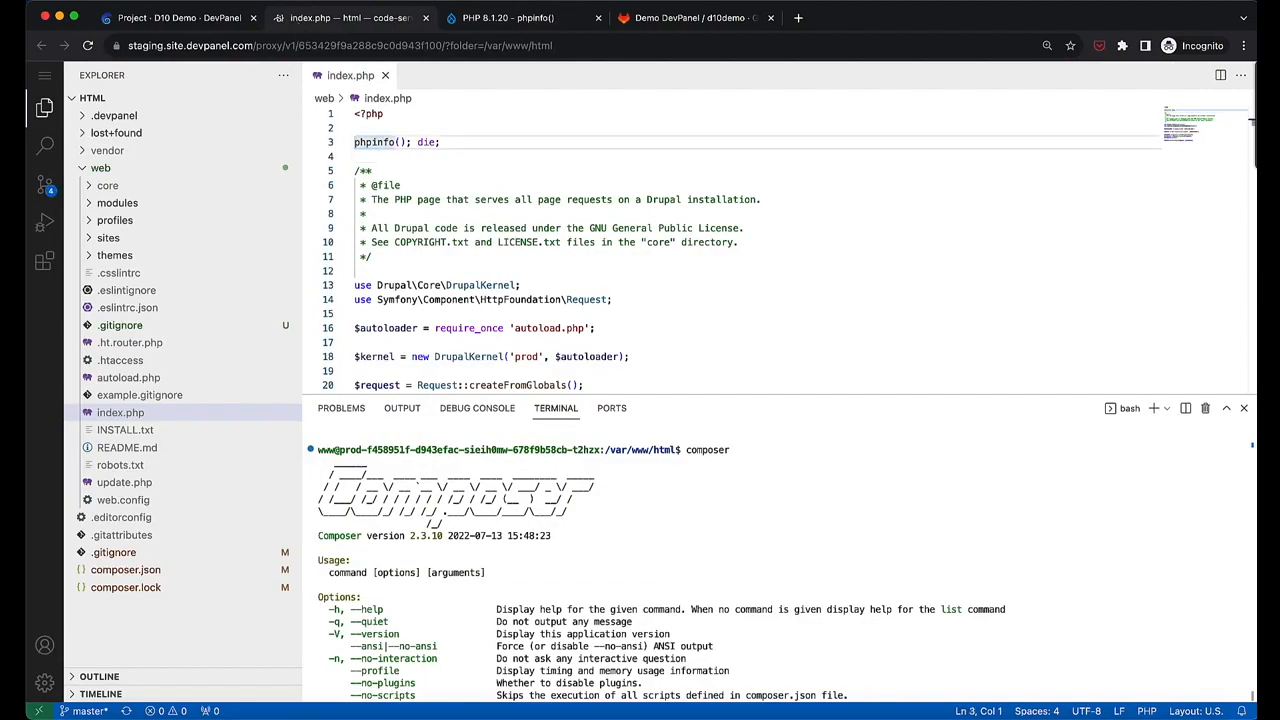
key(super+slash)
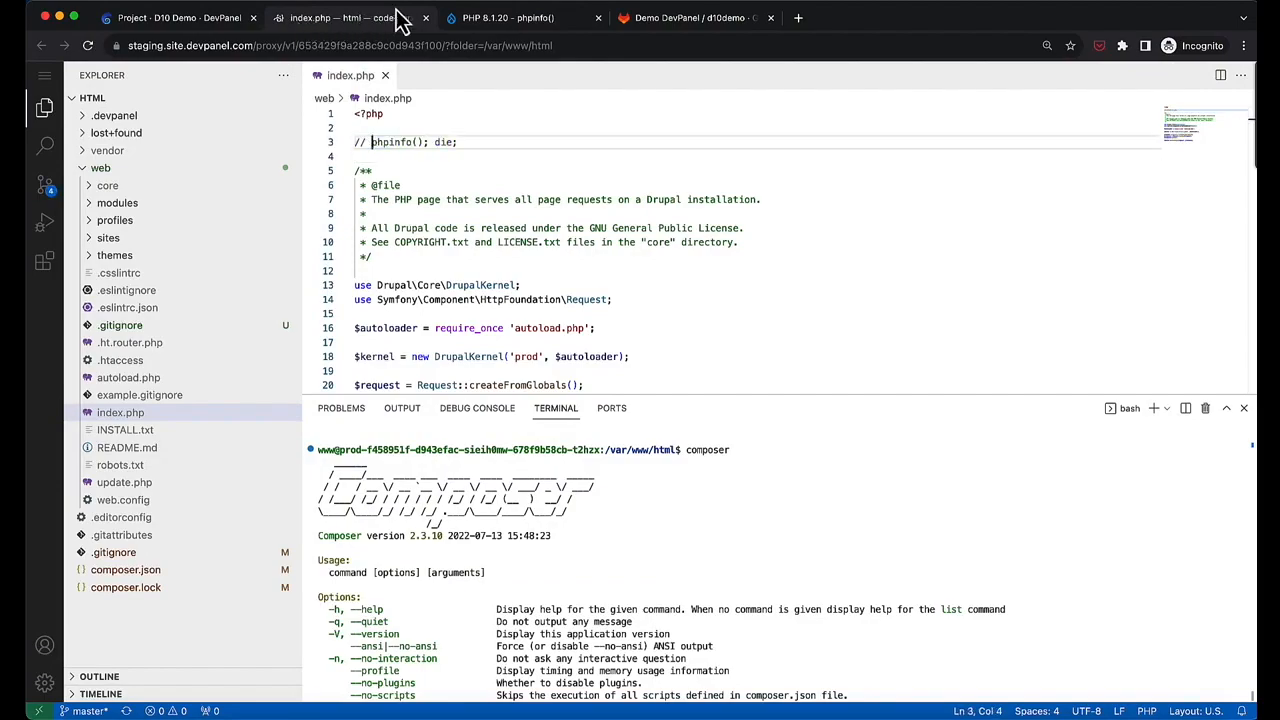
click(478, 20)
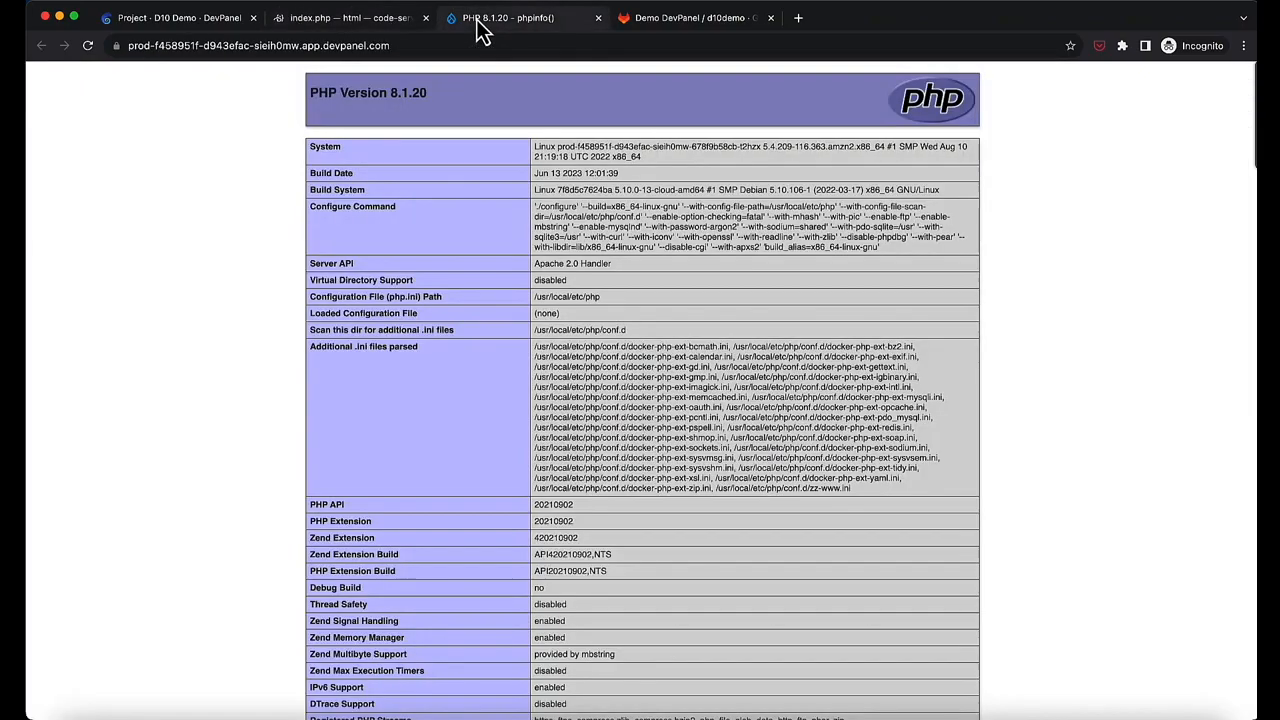
click(87, 47)
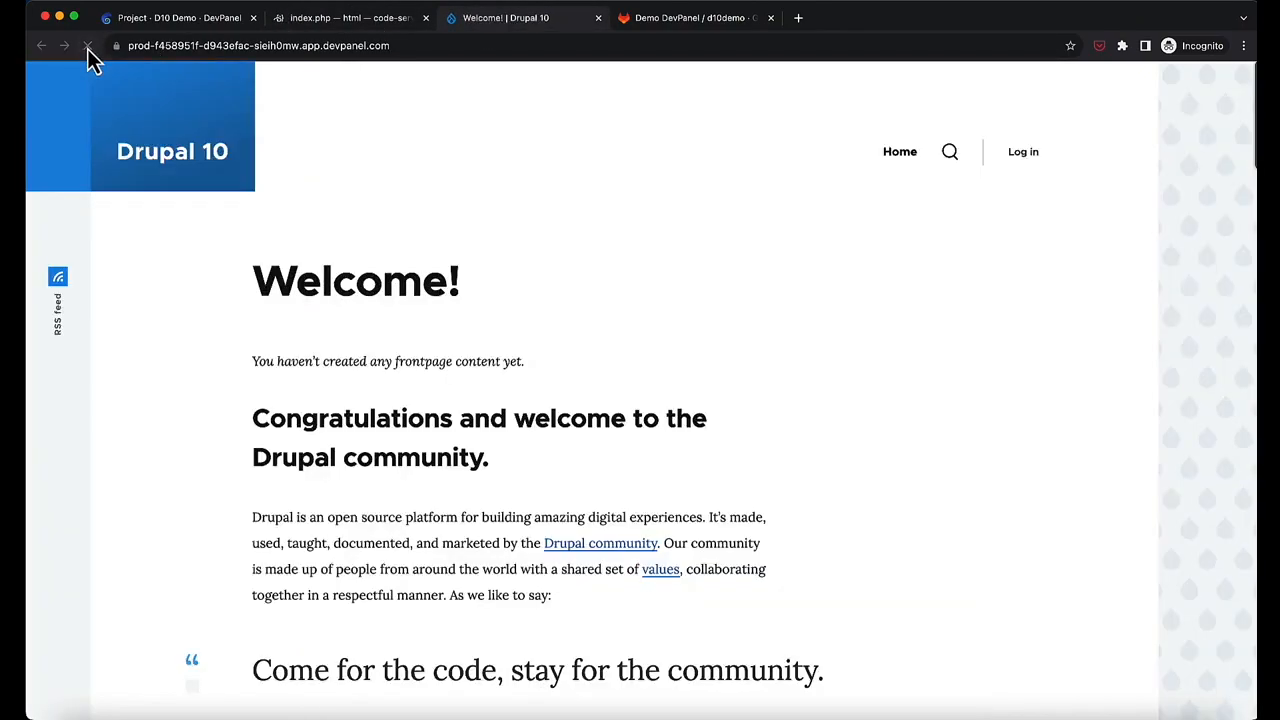
click(298, 24)
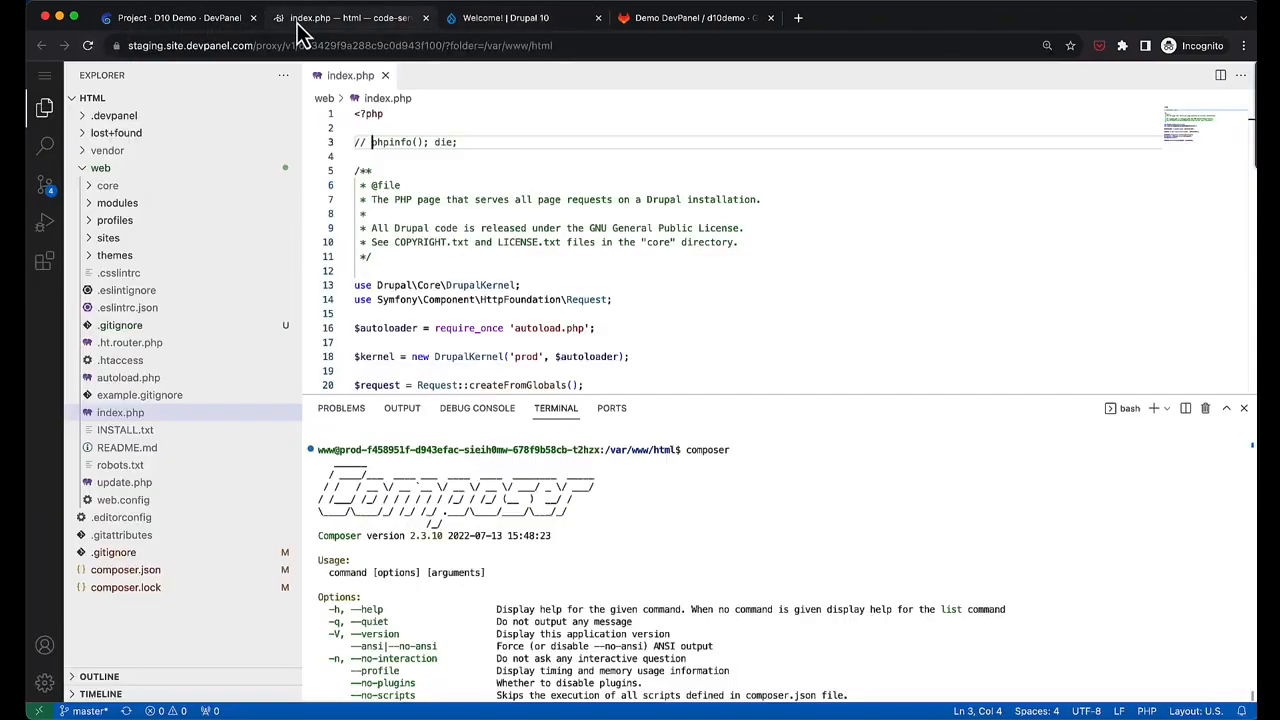
Return to the D10 Demo project and review the master branch's Activities, Backups and Code pages, including the webhook template
click(222, 22)
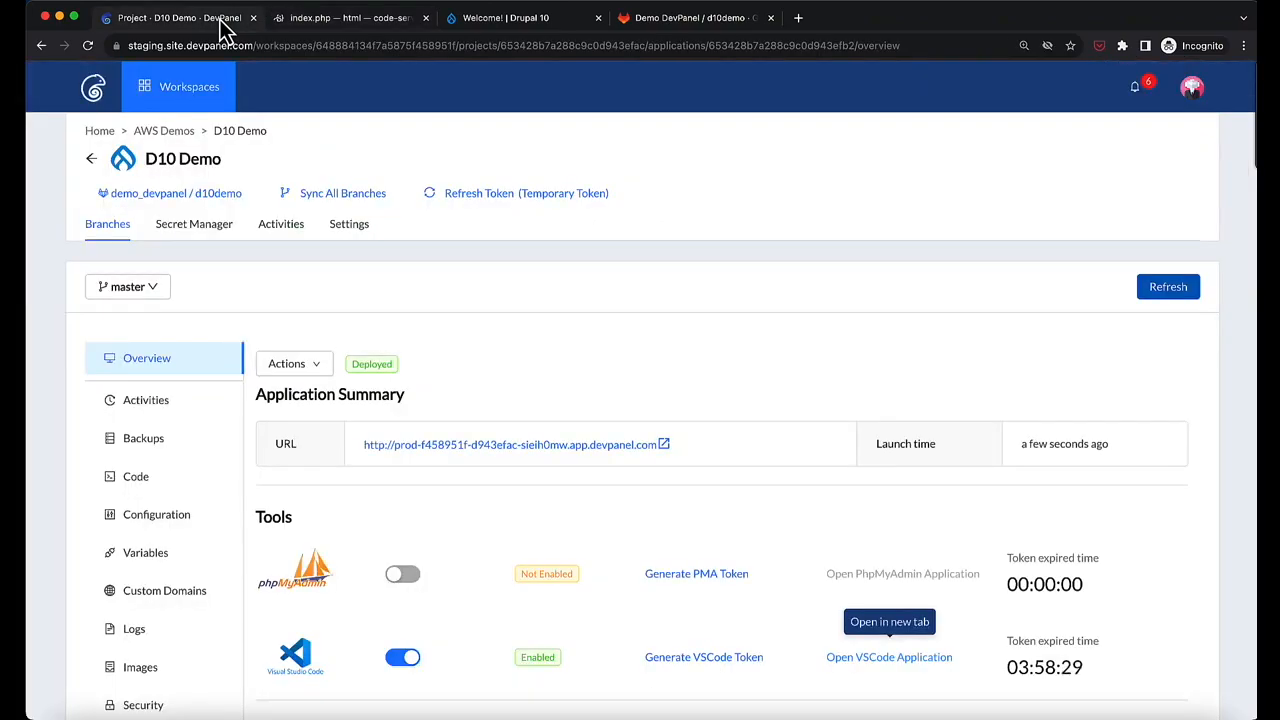
click(163, 411)
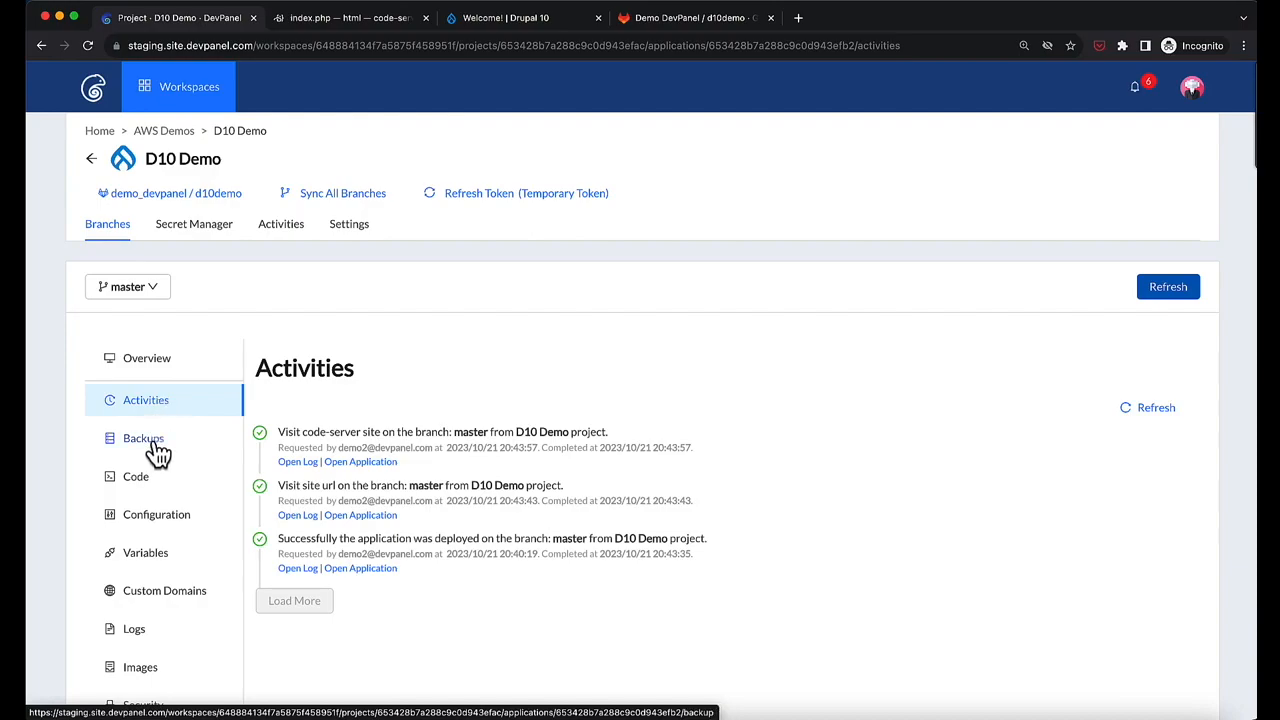
click(157, 451)
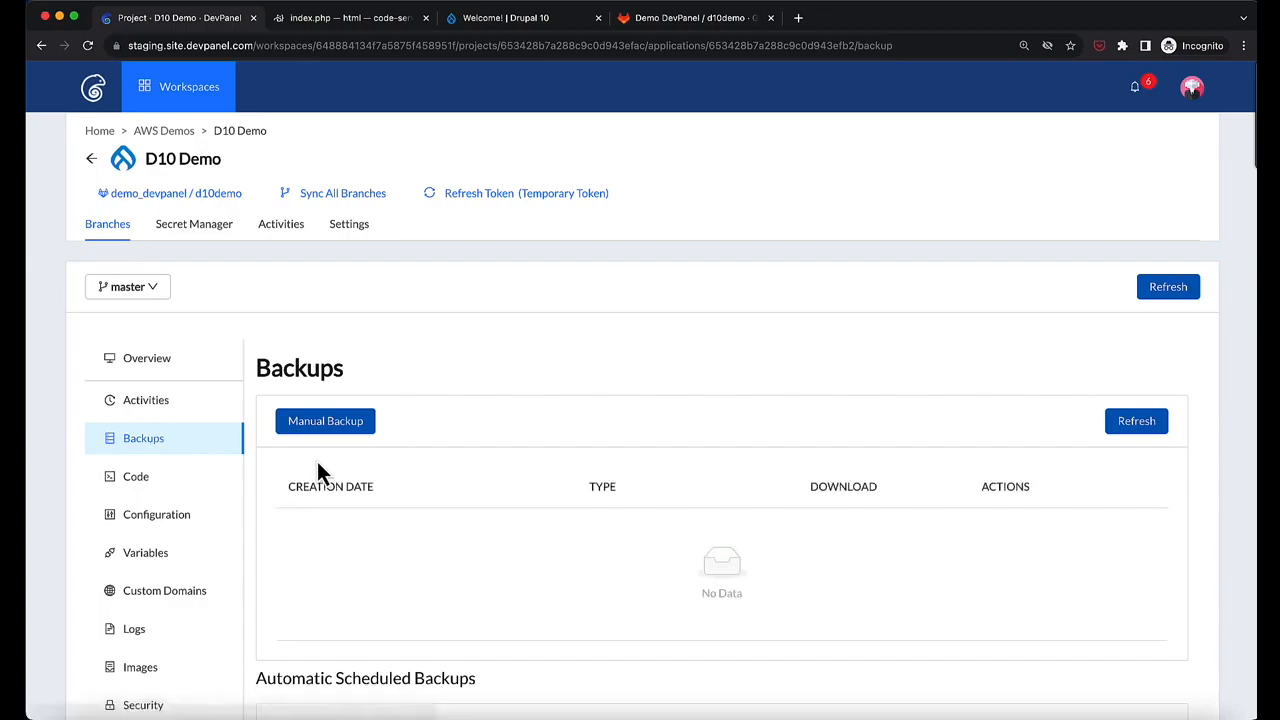
scroll(317, 472, down, 2)
scroll(317, 472, up, 2)
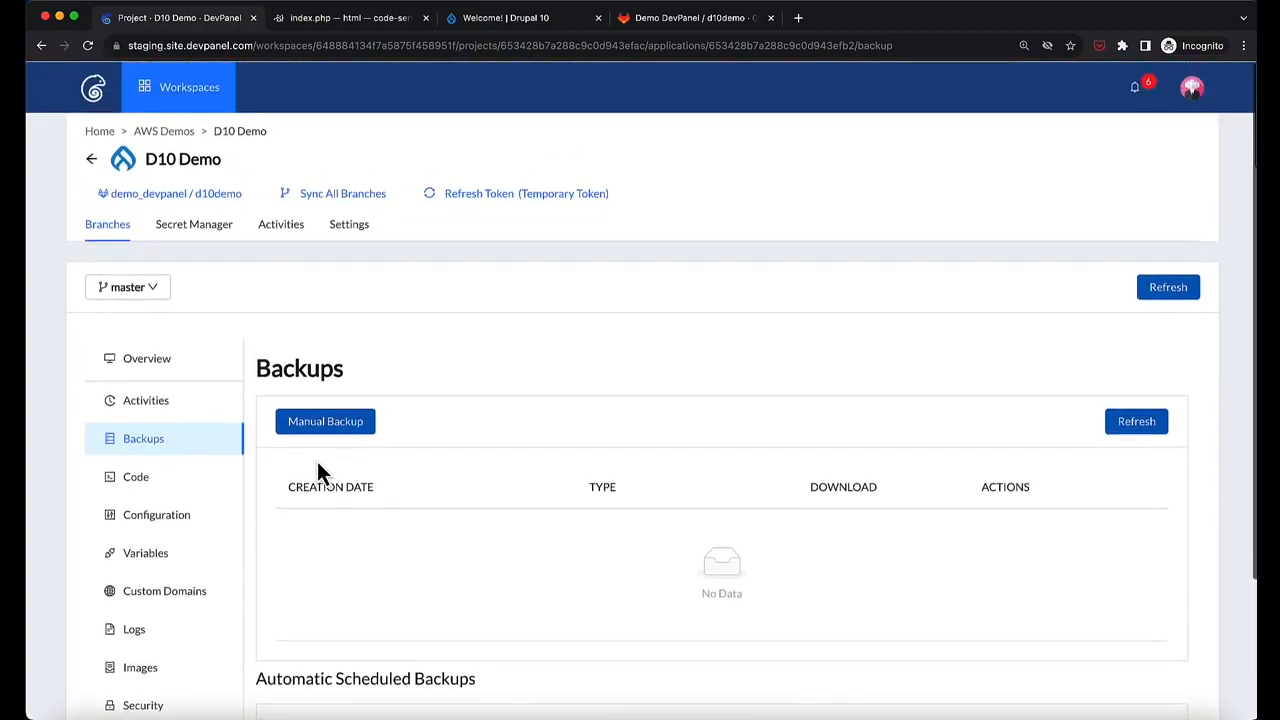
click(167, 487)
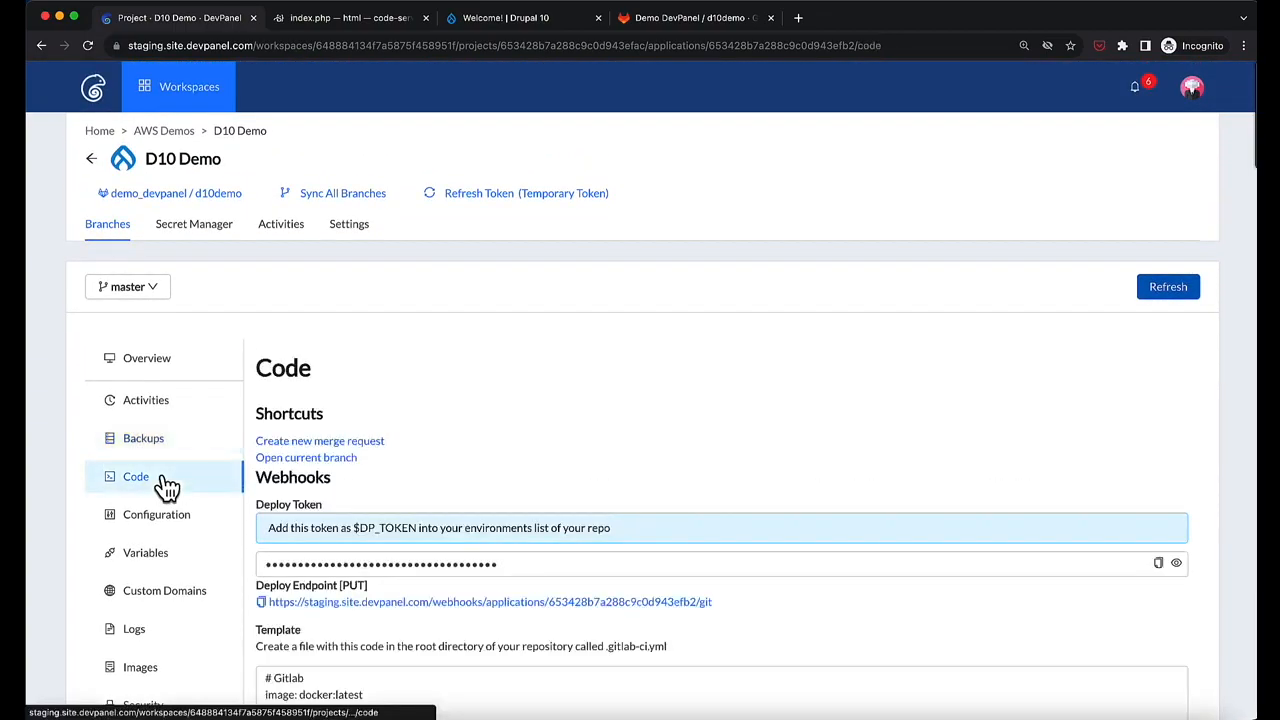
scroll(474, 543, down, 4)
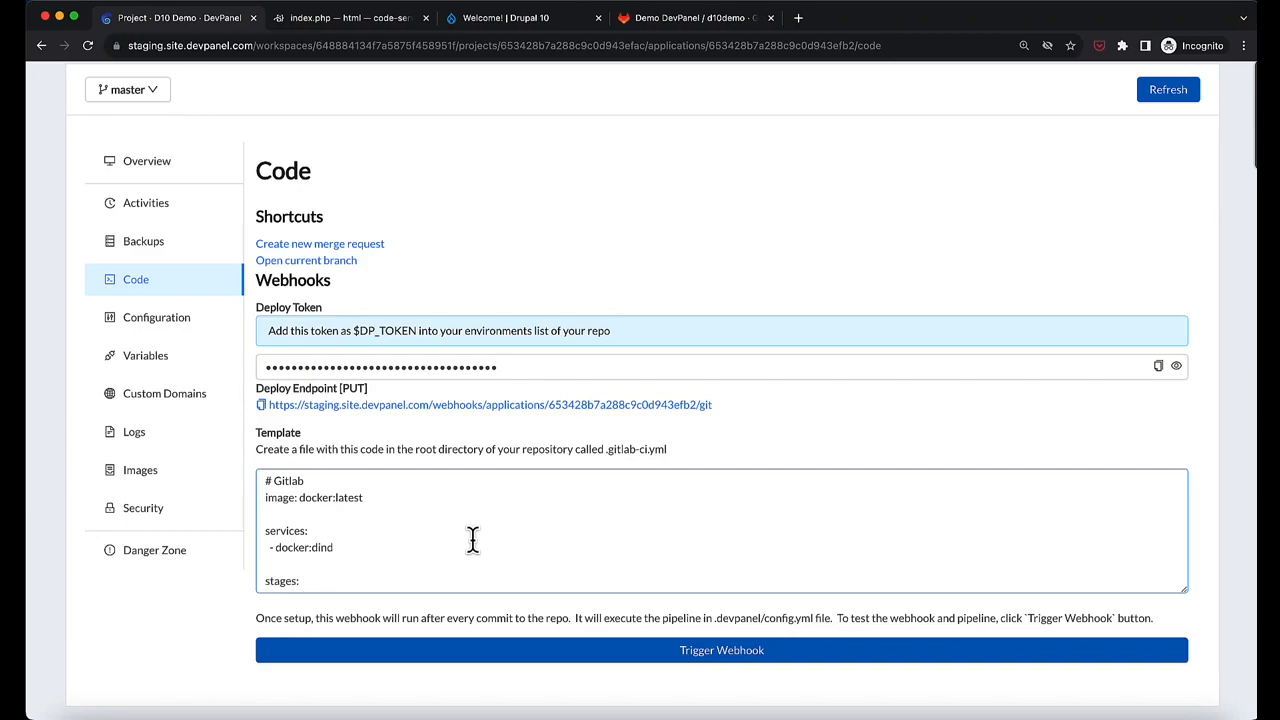
Examine the master branch's configuration options for image version, container type and size, storage and deletion protection without changing them
click(147, 320)
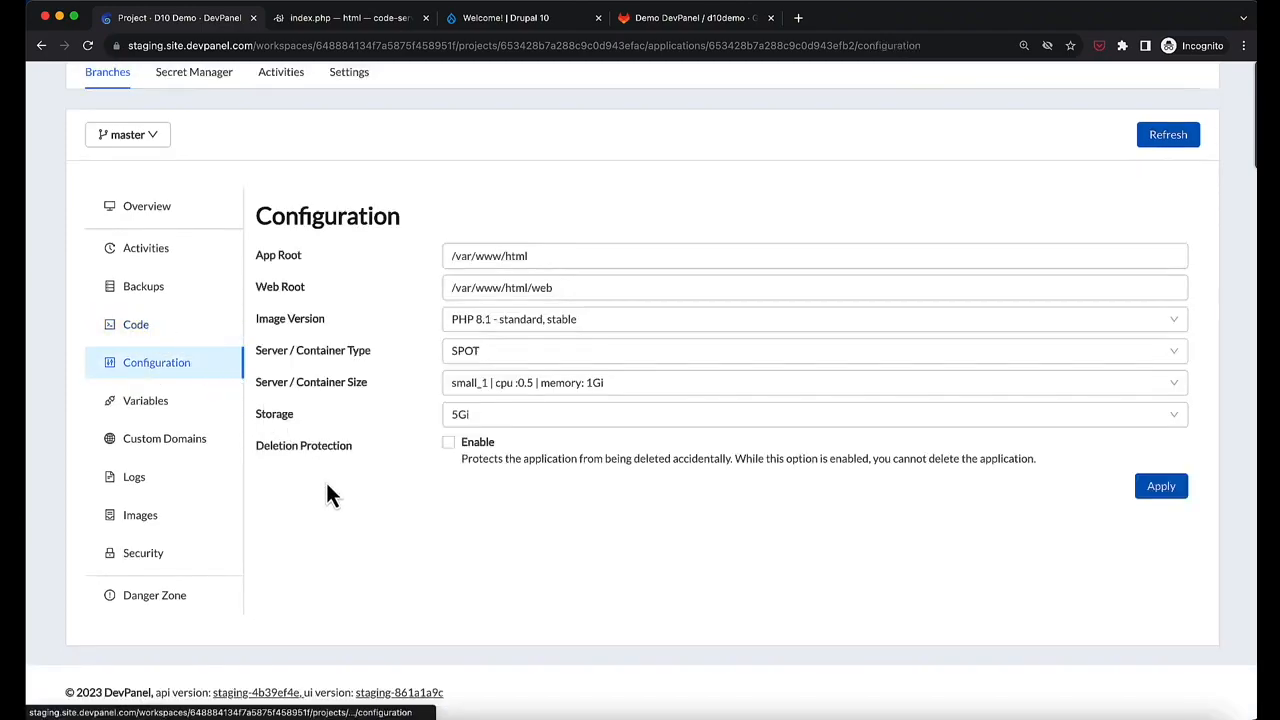
click(592, 326)
click(592, 326)
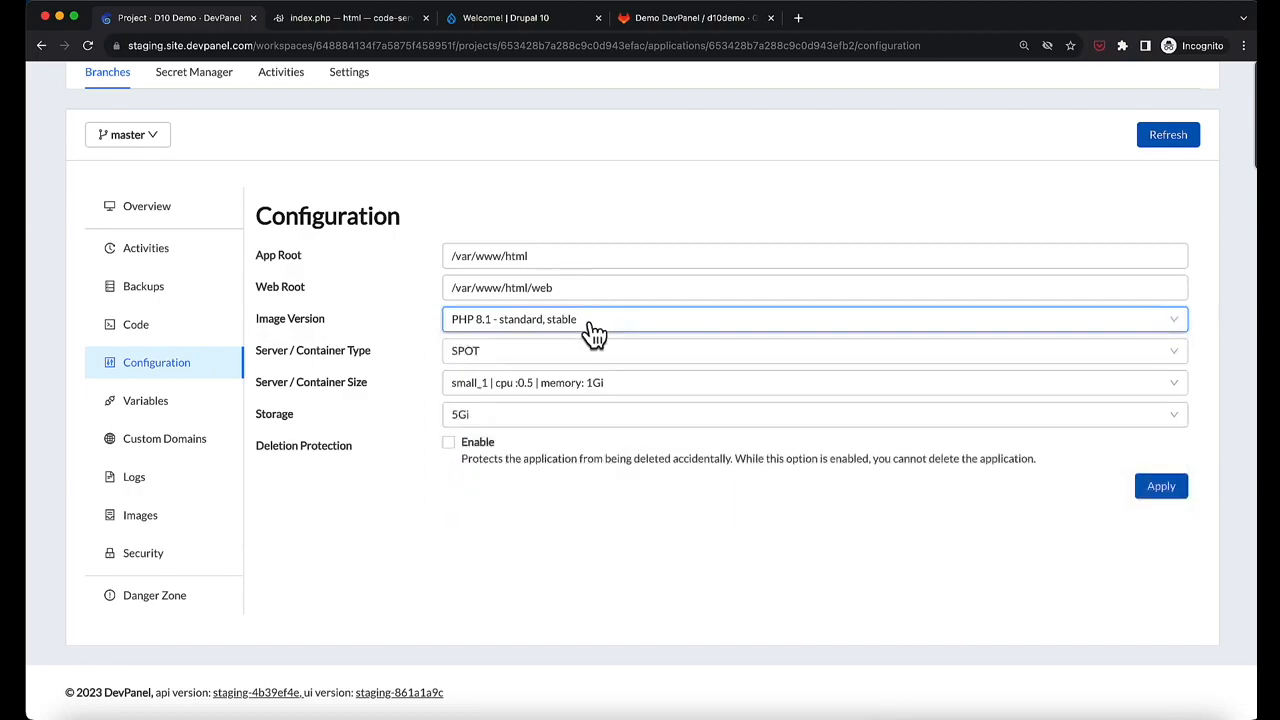
click(598, 356)
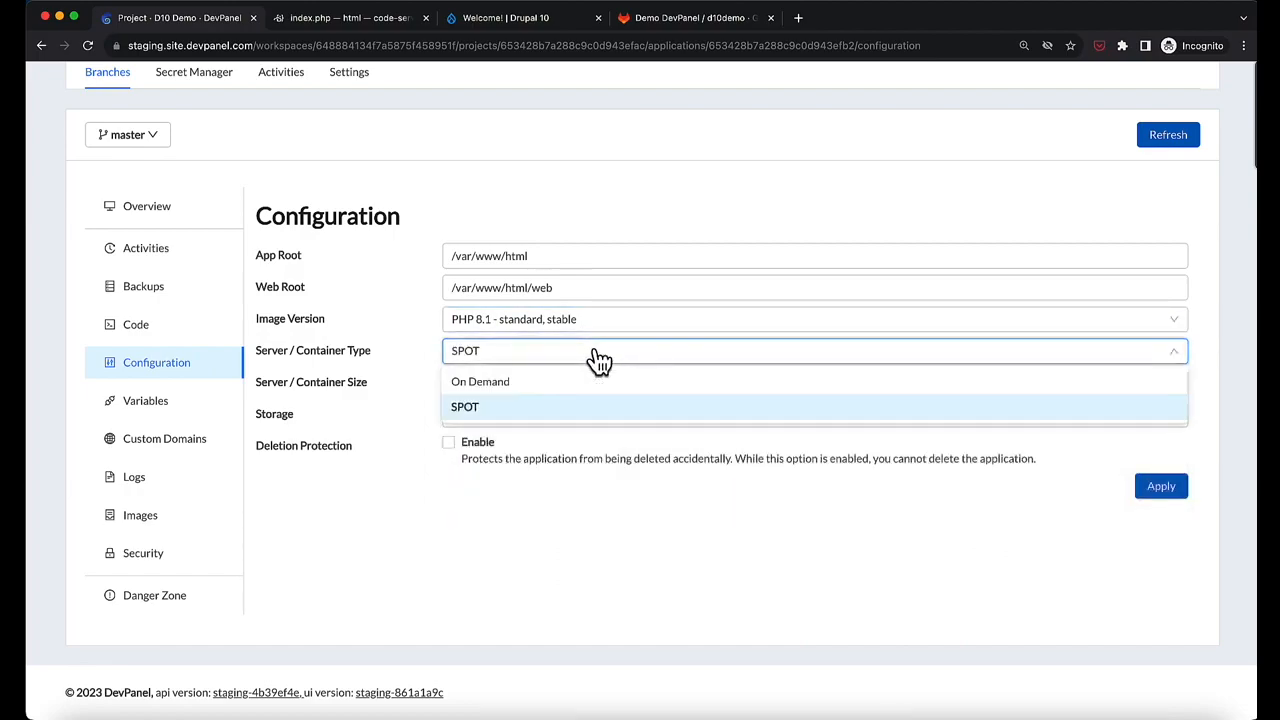
click(599, 358)
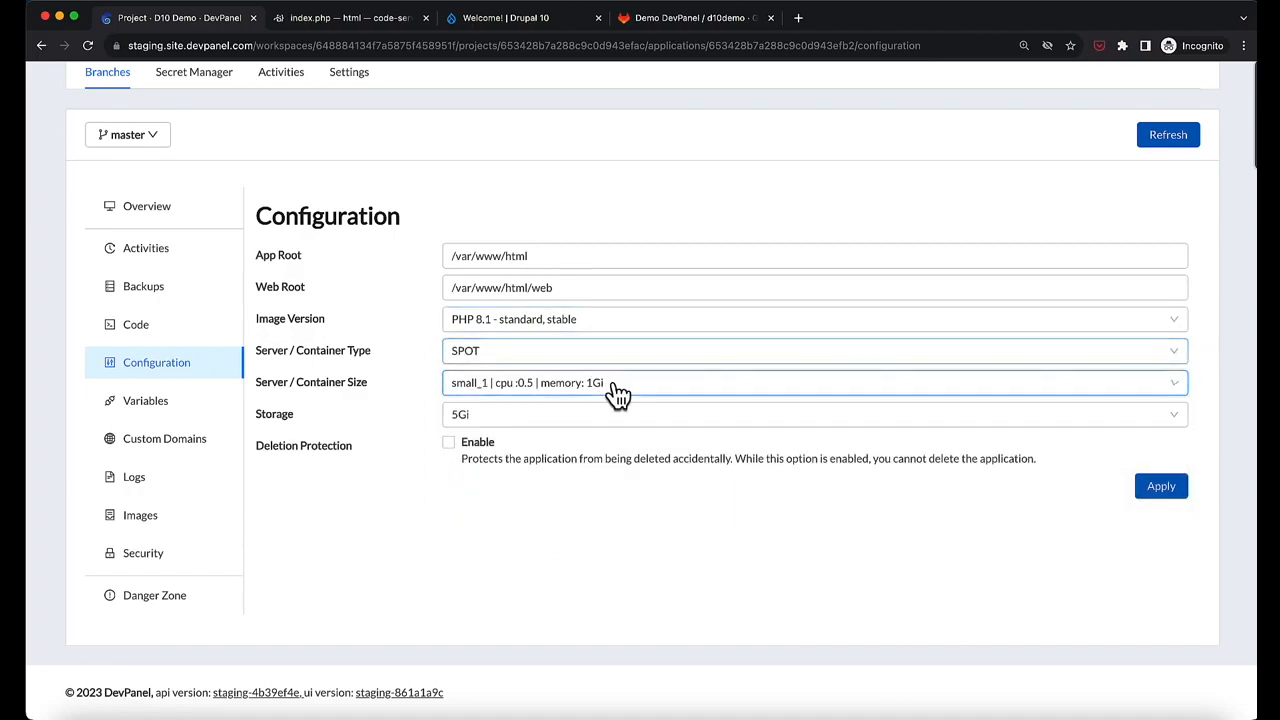
click(617, 390)
click(617, 393)
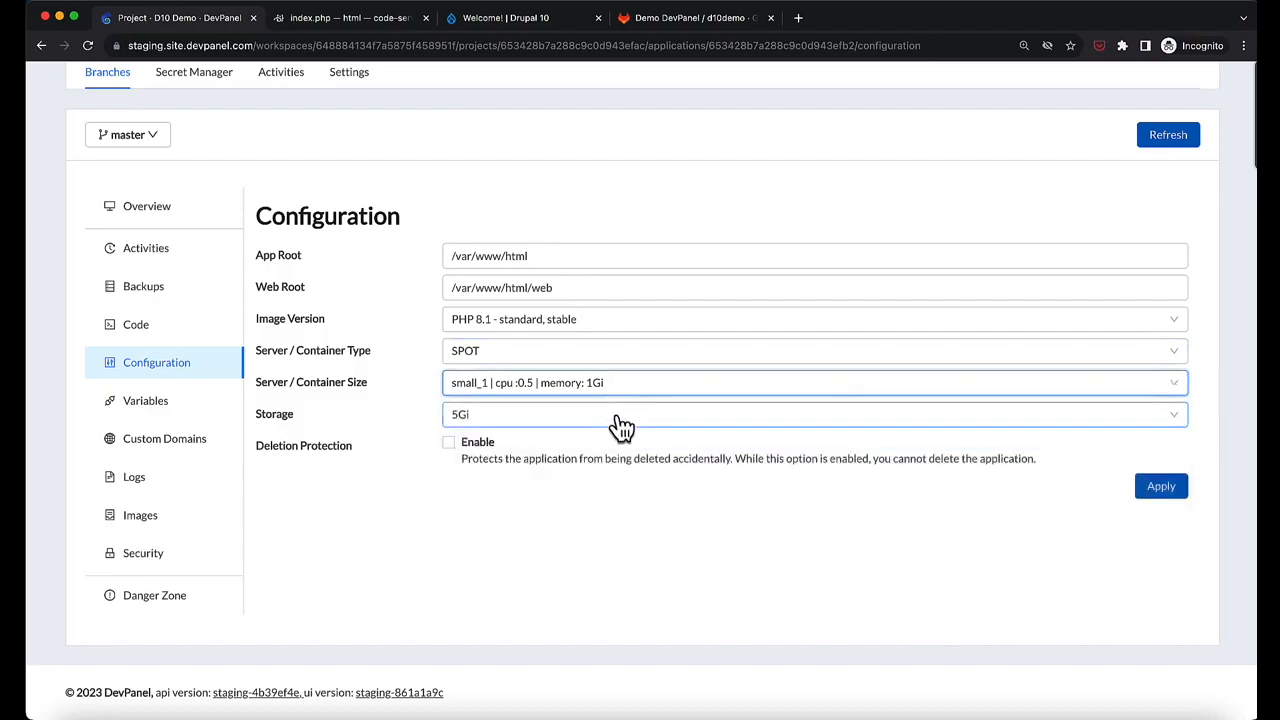
click(620, 425)
click(618, 425)
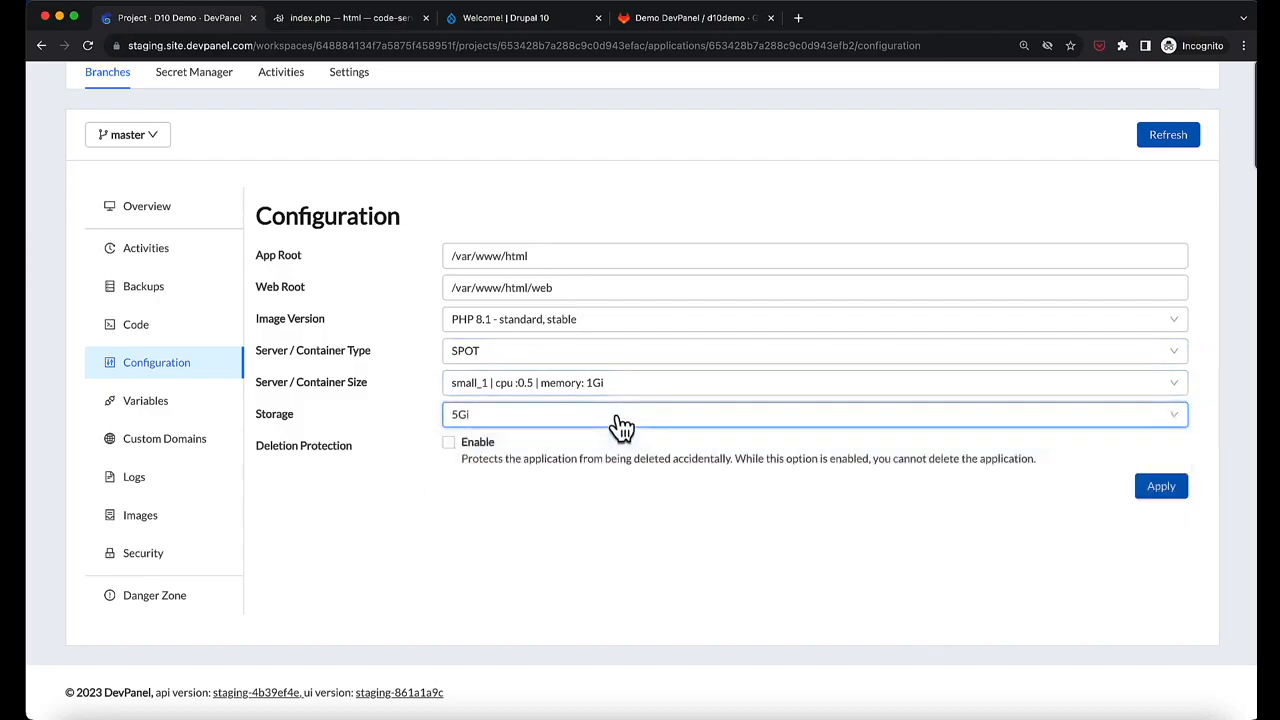
click(477, 449)
click(476, 449)
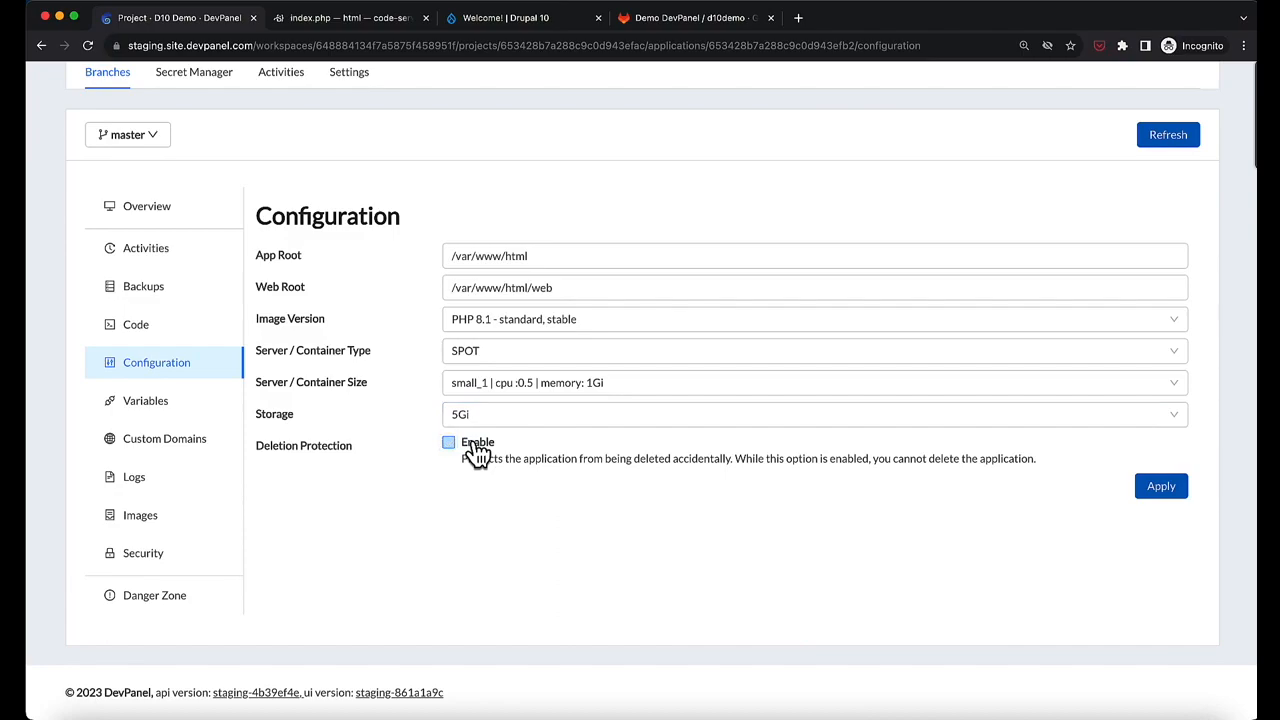
Add an empty environment variable field to the master branch and remove it again
click(185, 406)
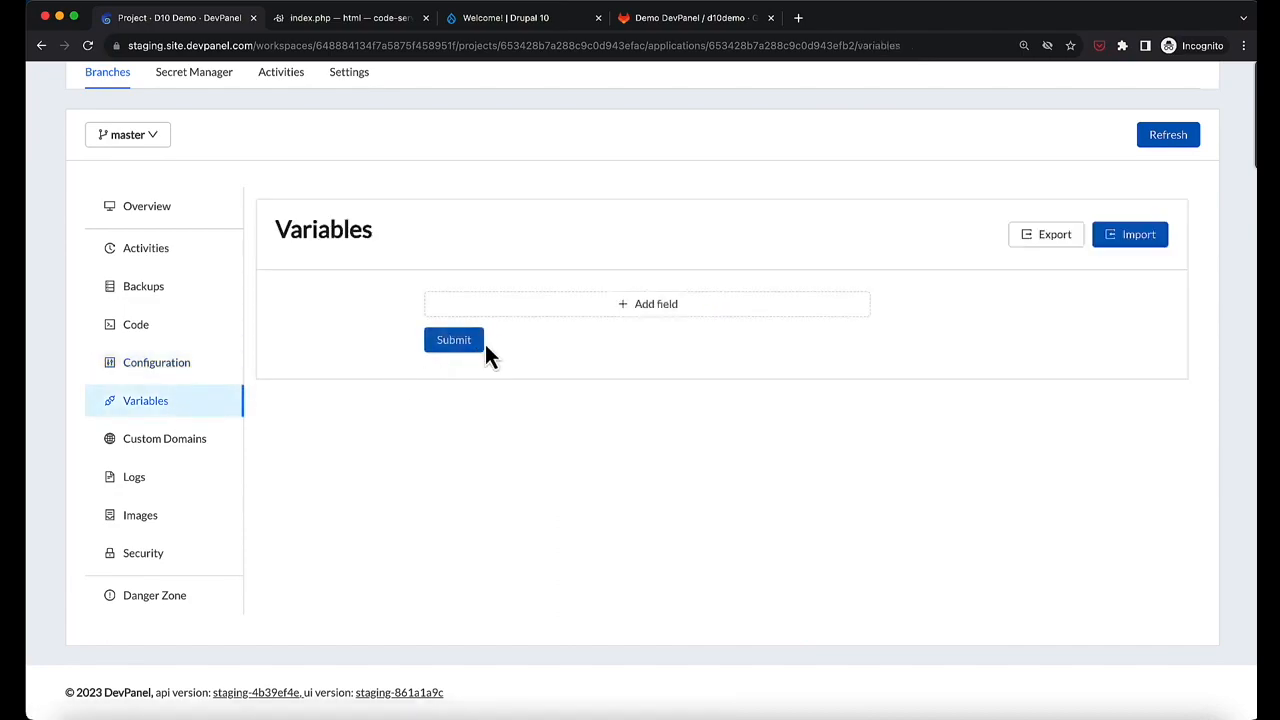
click(650, 306)
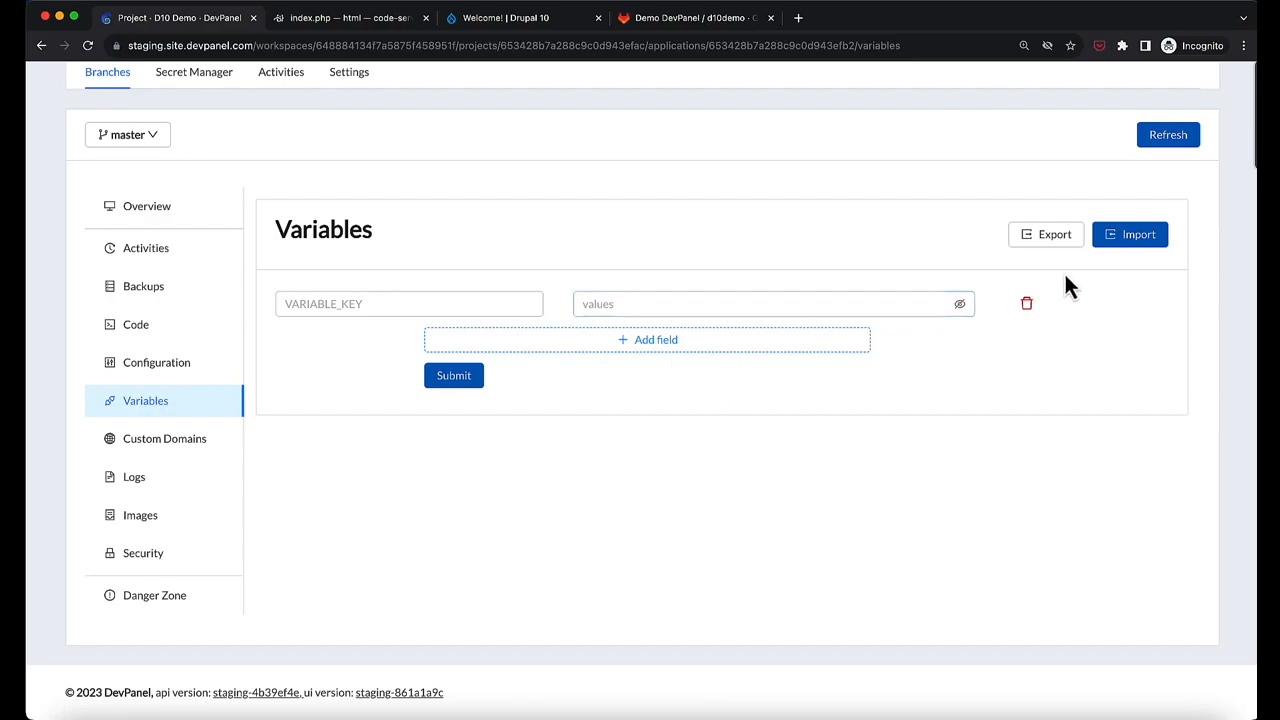
click(1027, 303)
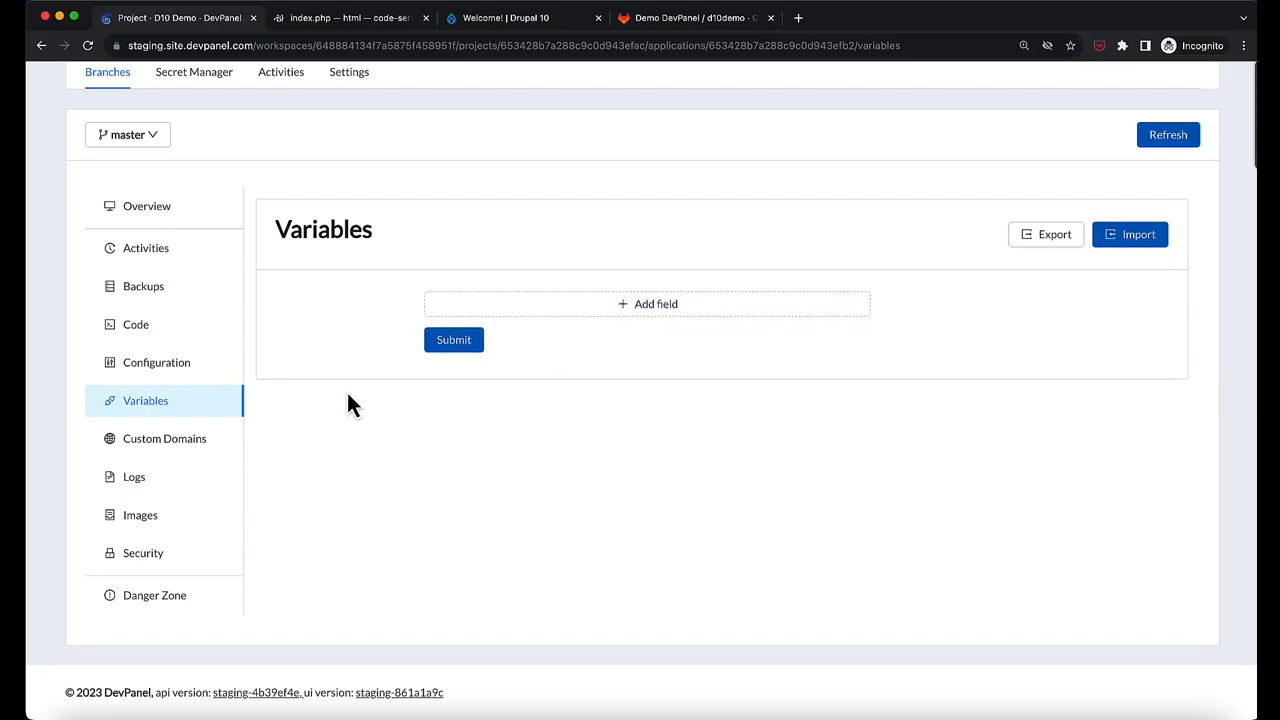
Examine the custom domain settings, including the CNAME and domain field, and switch the HTTPS redirect on and back off
click(202, 442)
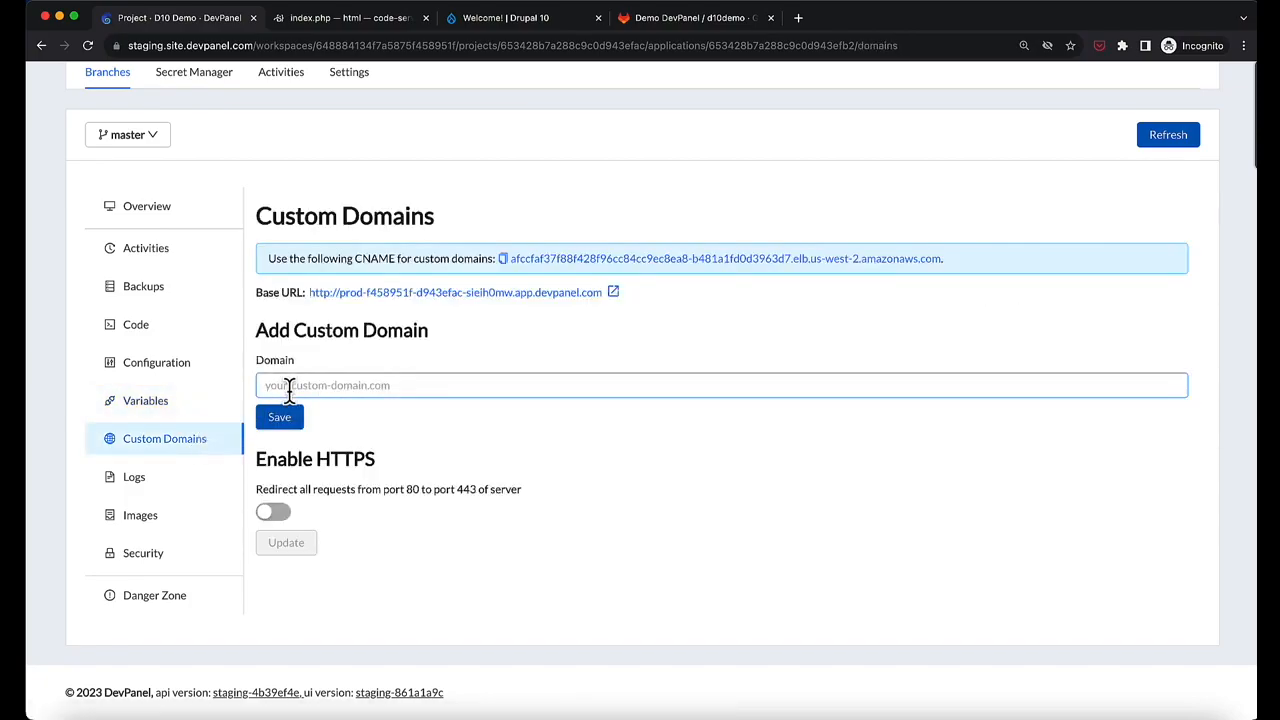
double_click(371, 252)
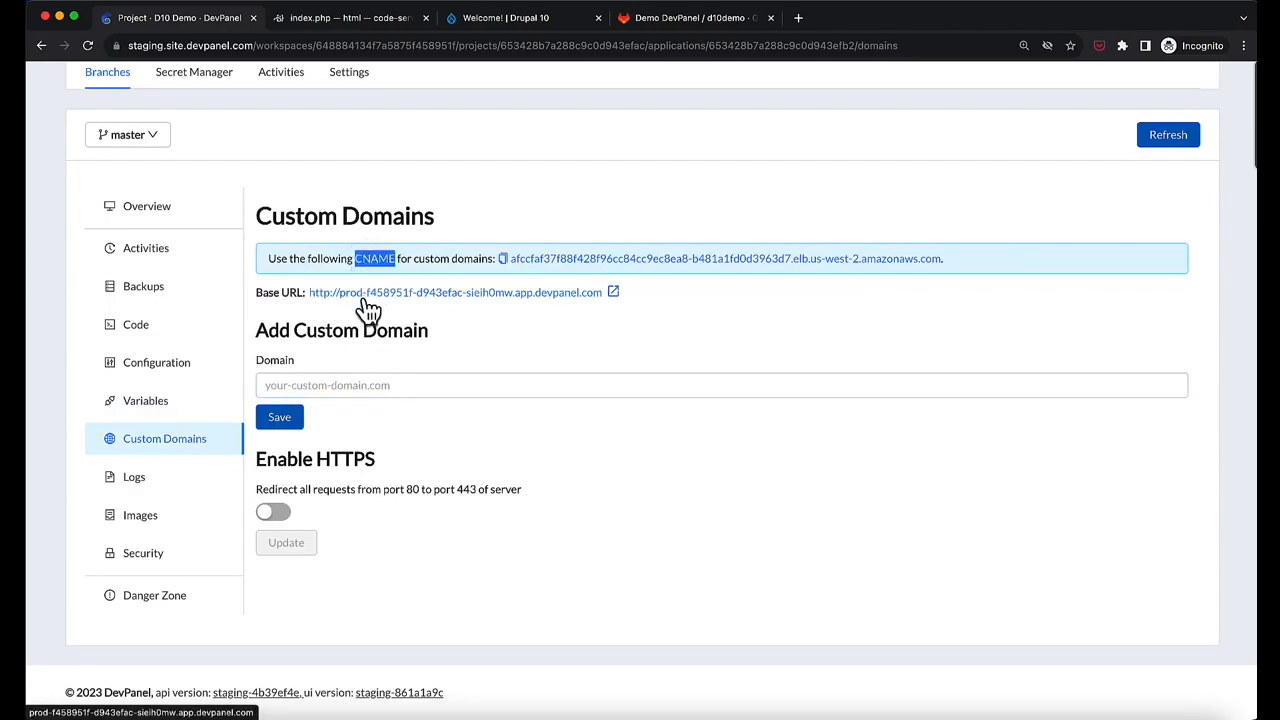
click(323, 382)
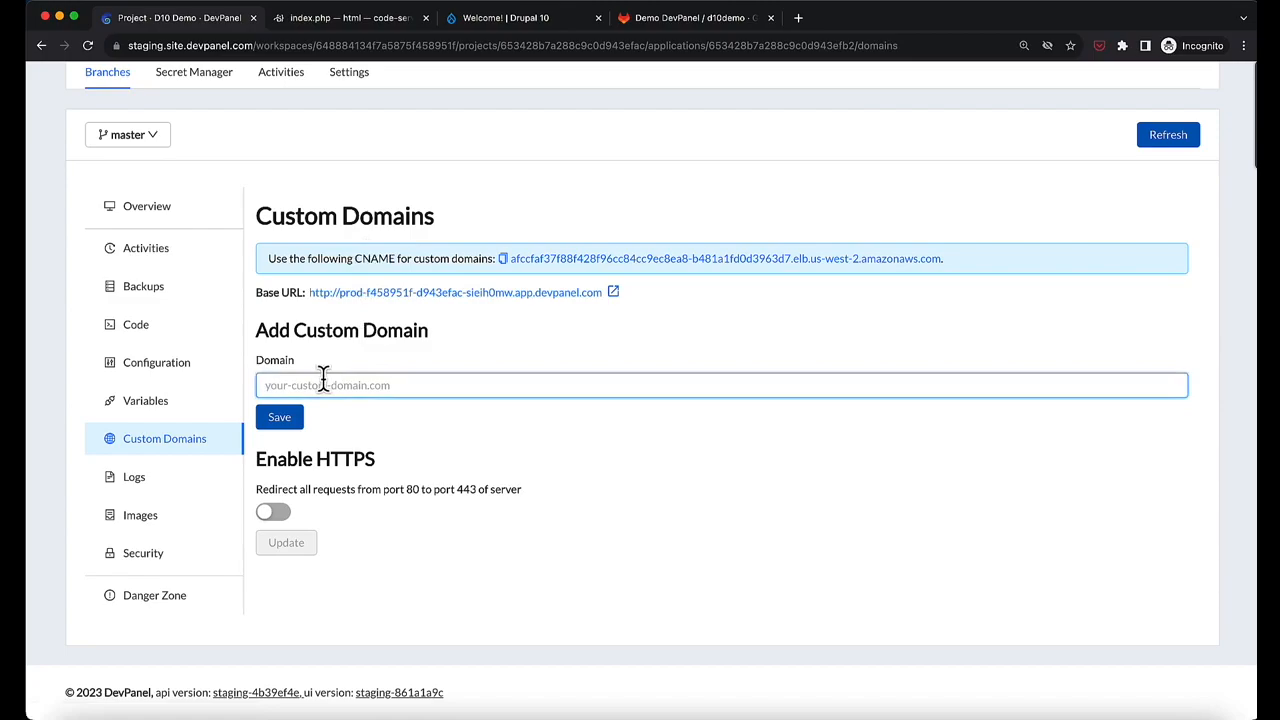
click(275, 514)
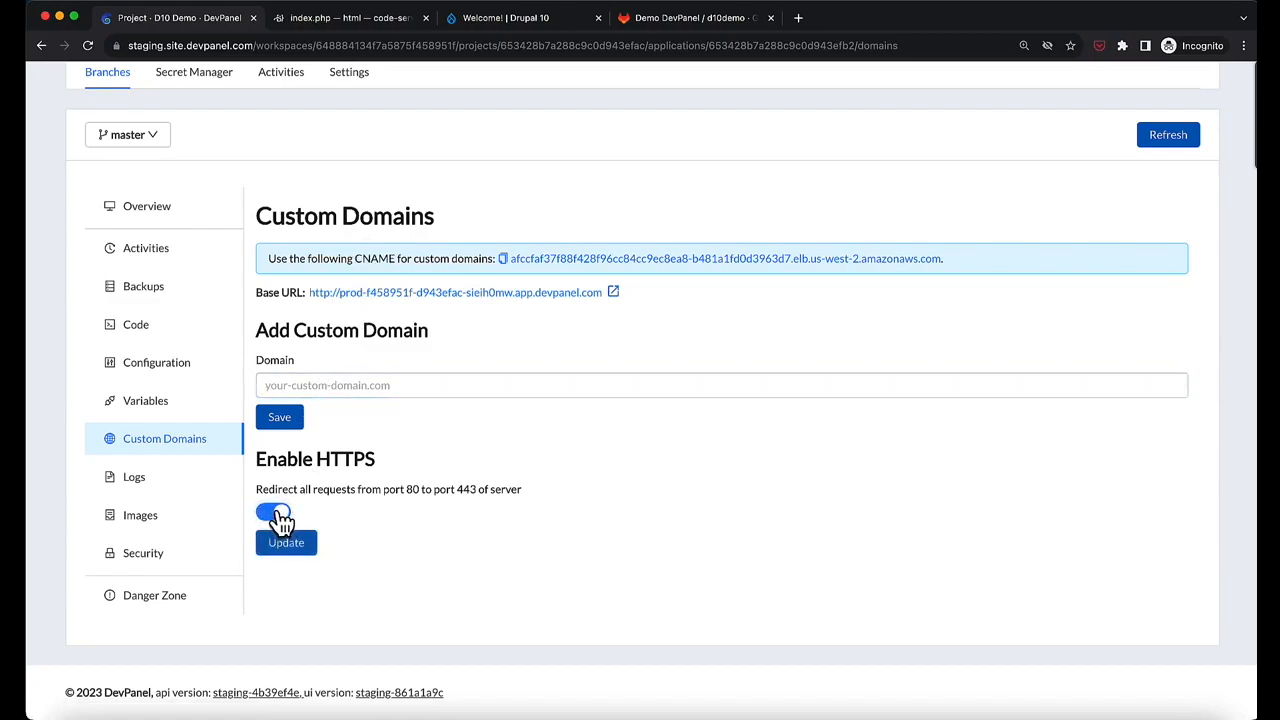
click(275, 514)
View the master branch's logs, image snapshots and security settings
click(185, 488)
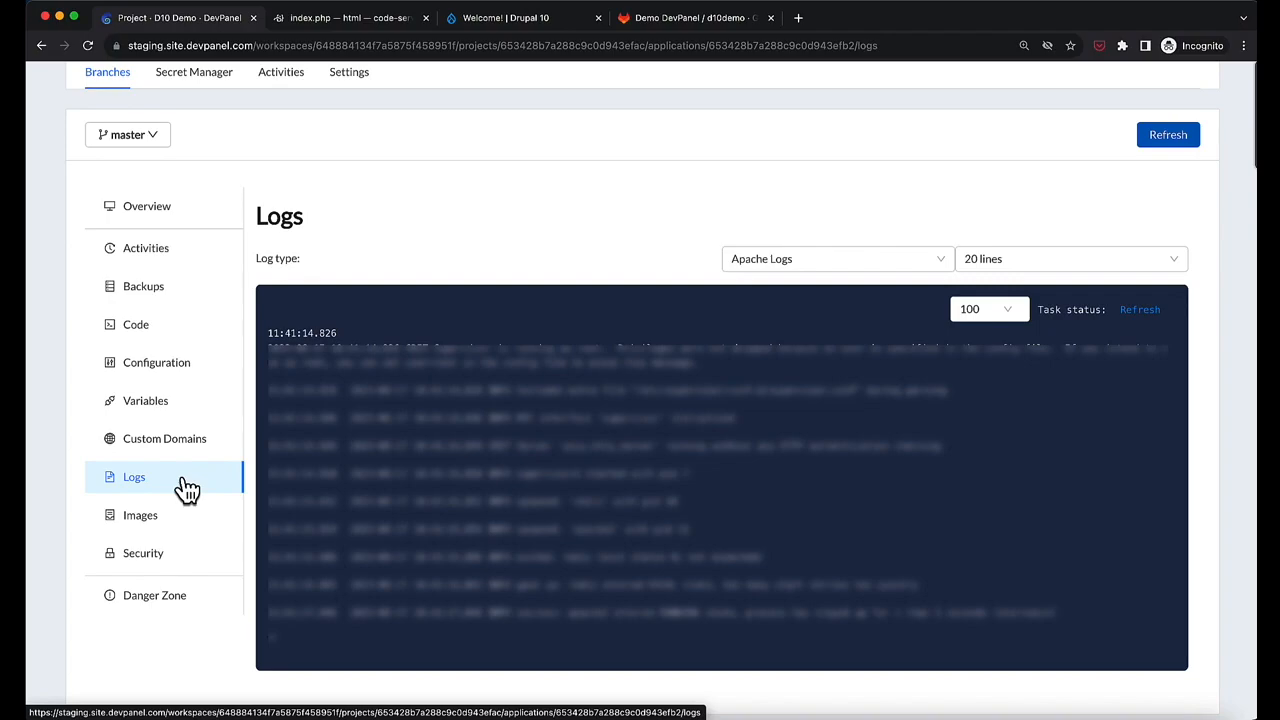
click(180, 522)
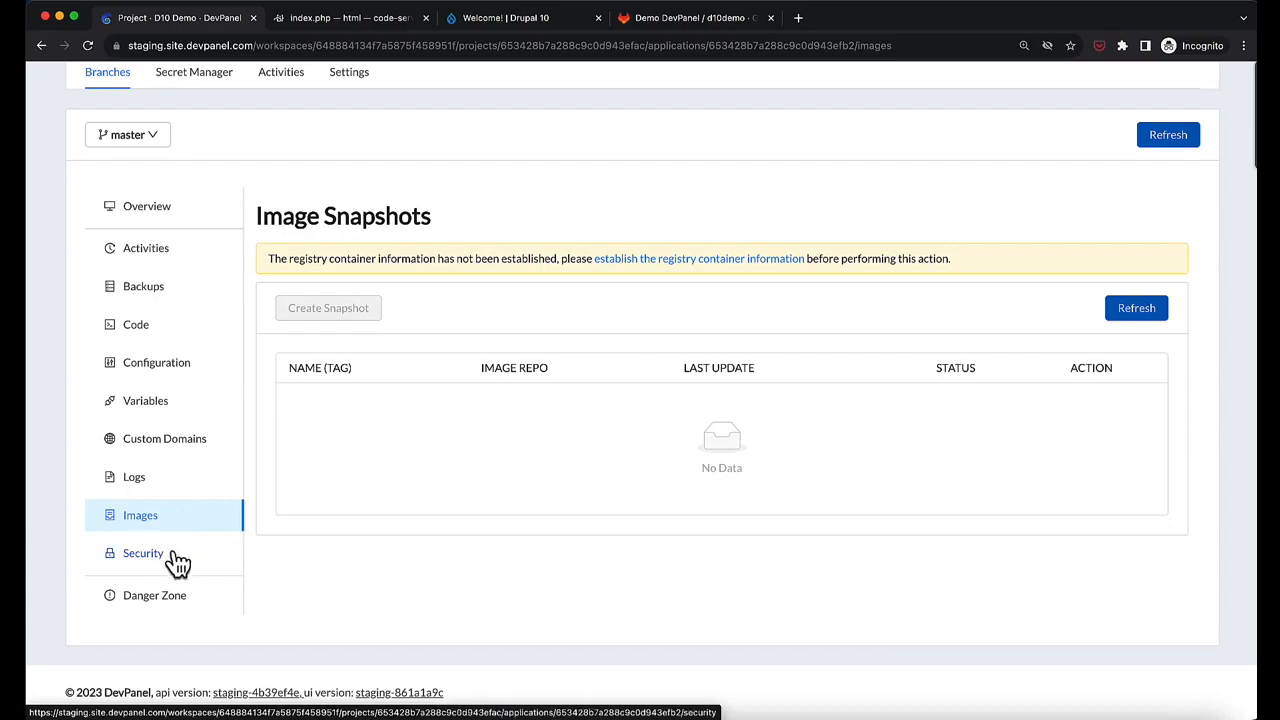
click(174, 561)
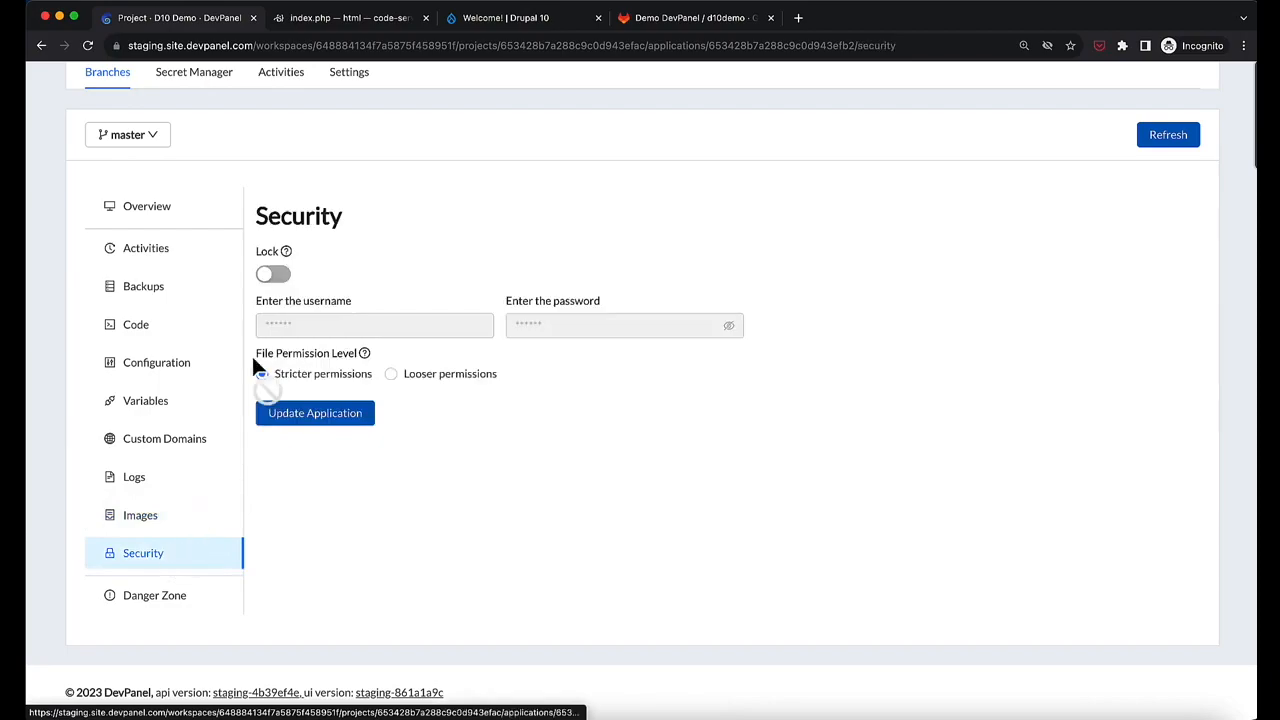
Switch the master branch's security lock on and back off
click(279, 277)
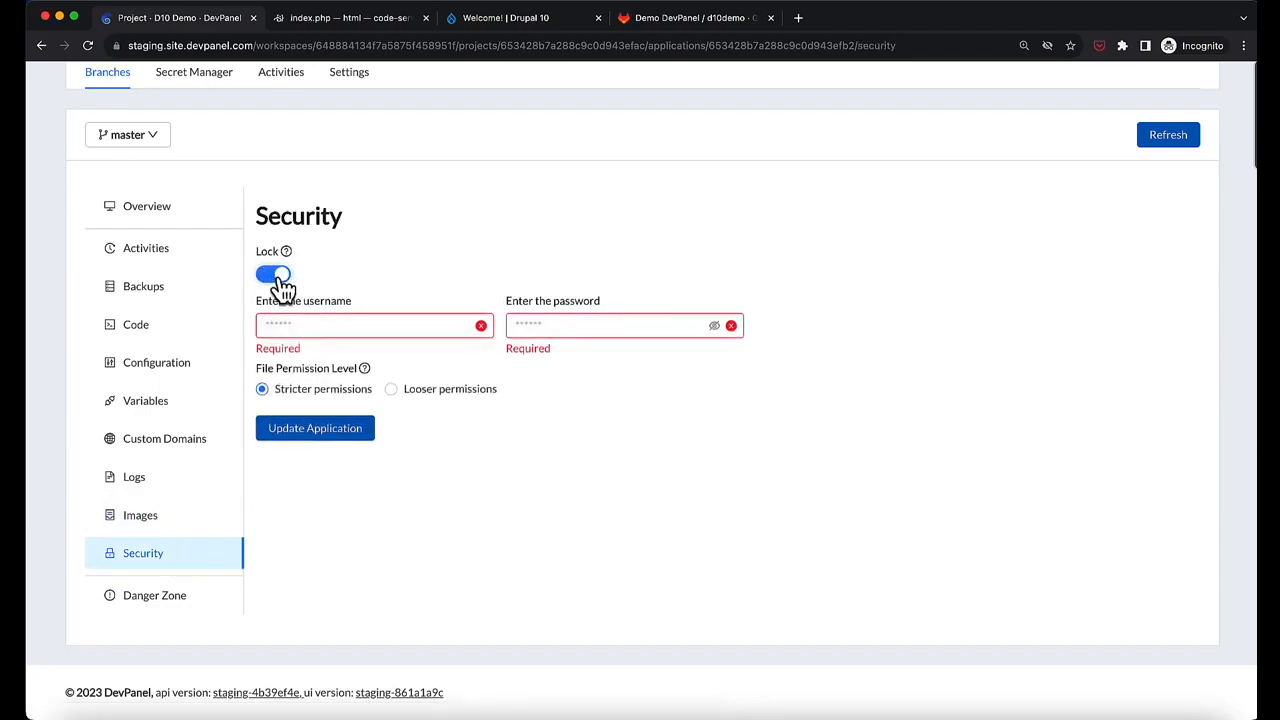
click(279, 278)
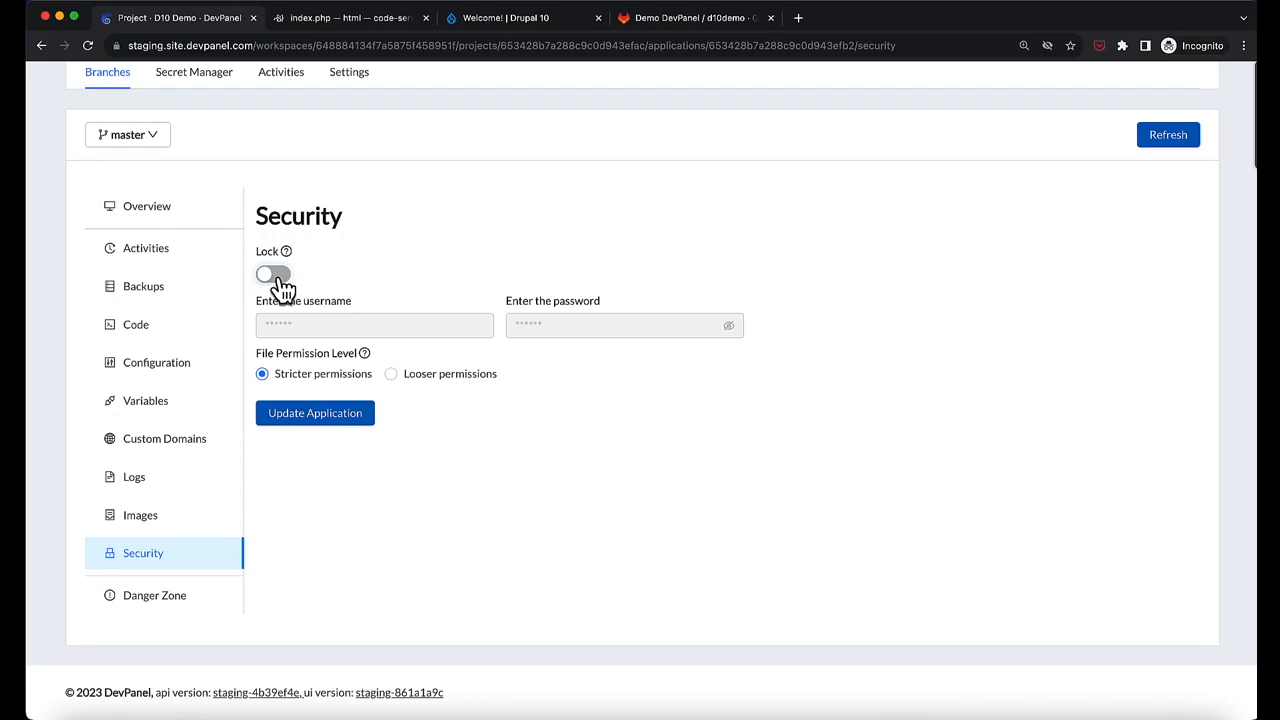
Copy branch/master into the master branch's undeploy confirmation without undeploying it
click(193, 598)
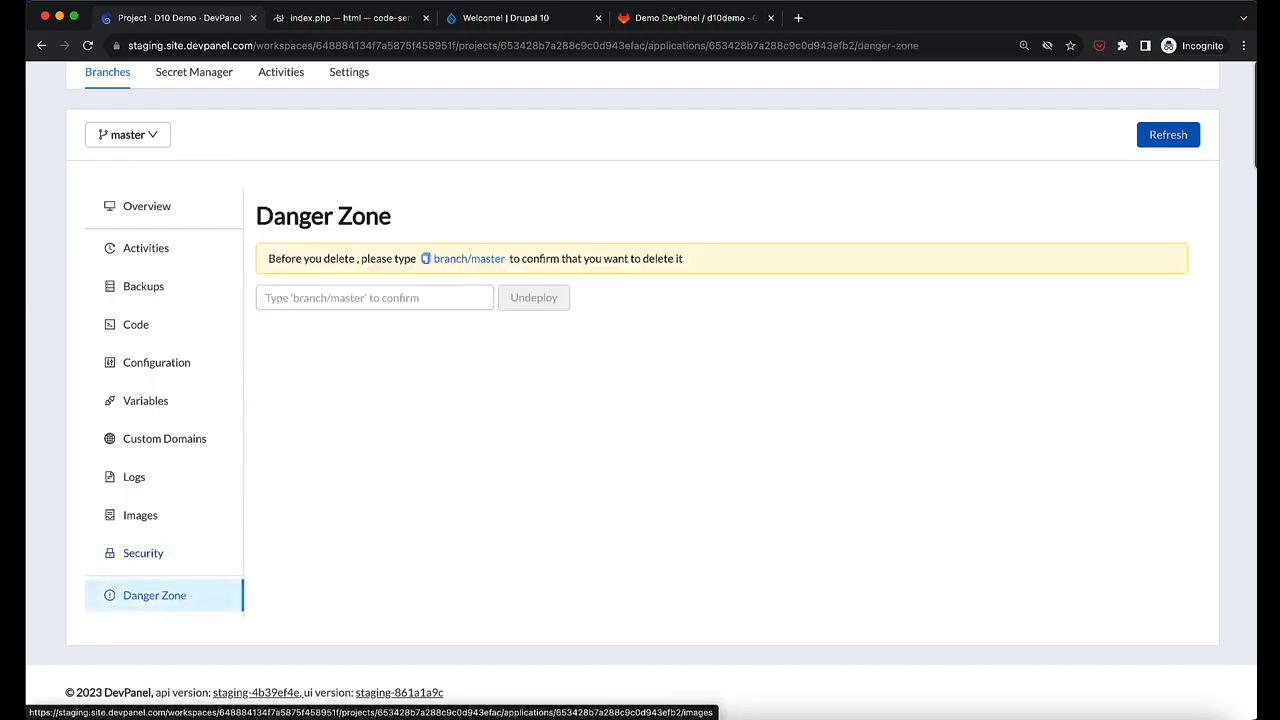
click(425, 262)
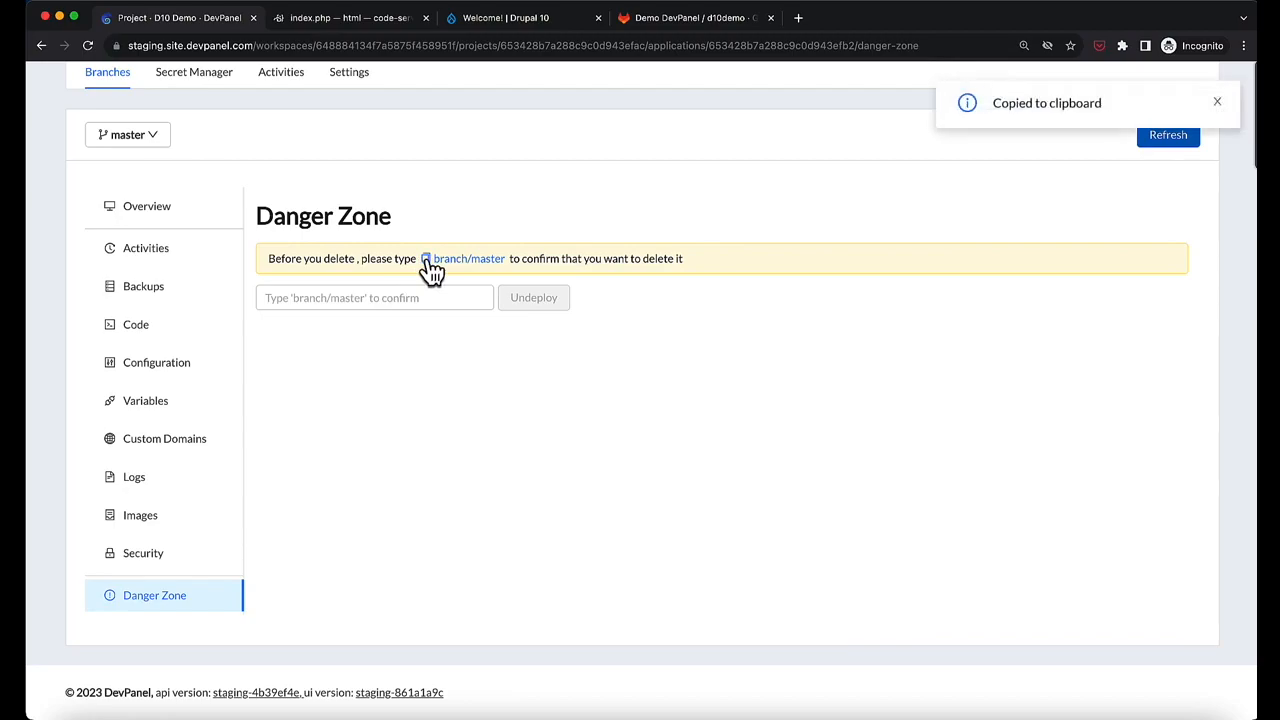
click(417, 292)
key(super+v)
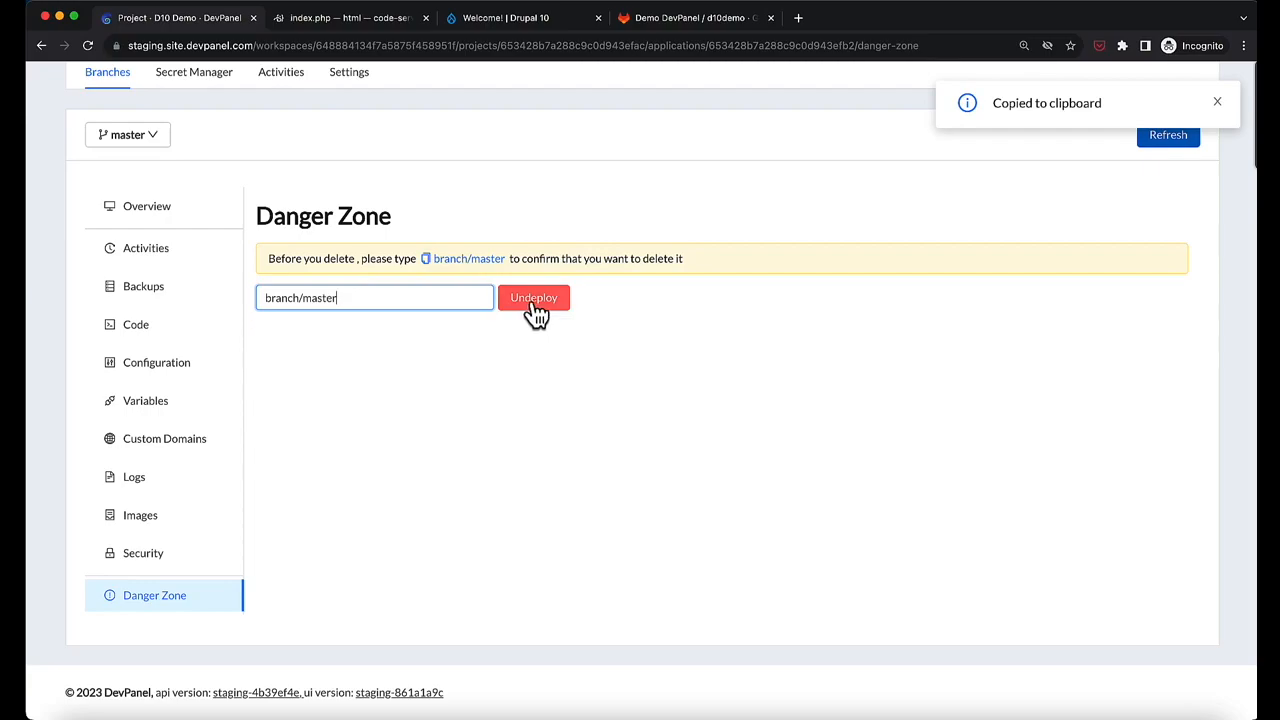
Create a develop branch from master in the project's d10demo GitLab repository and check it in the repository's branch list
click(157, 218)
scroll(158, 220, up, 3)
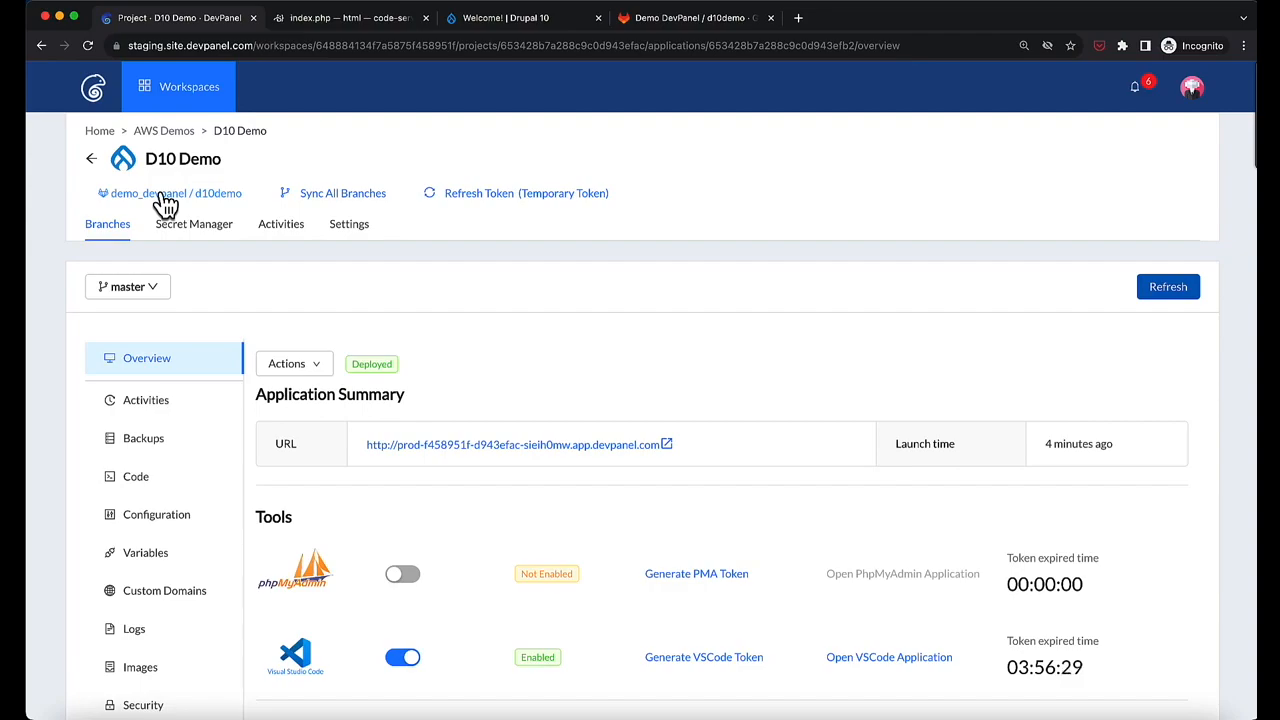
click(166, 195)
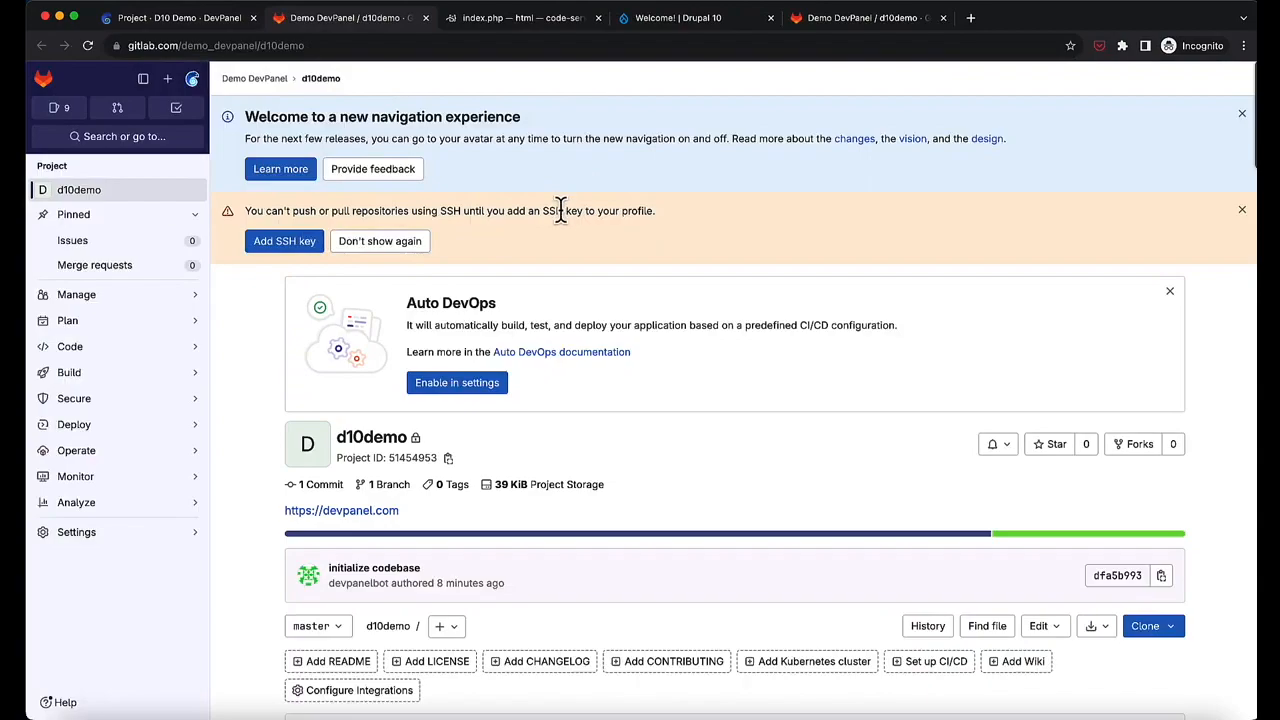
click(450, 627)
click(470, 576)
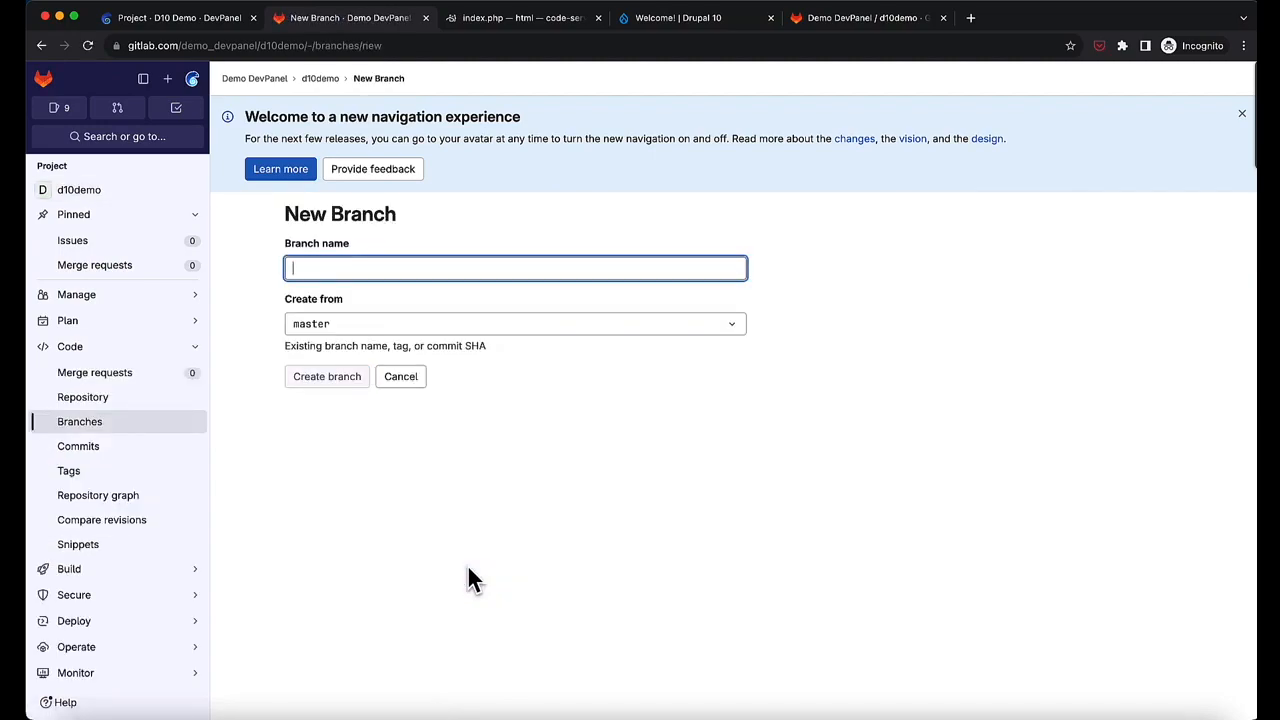
text(develop)
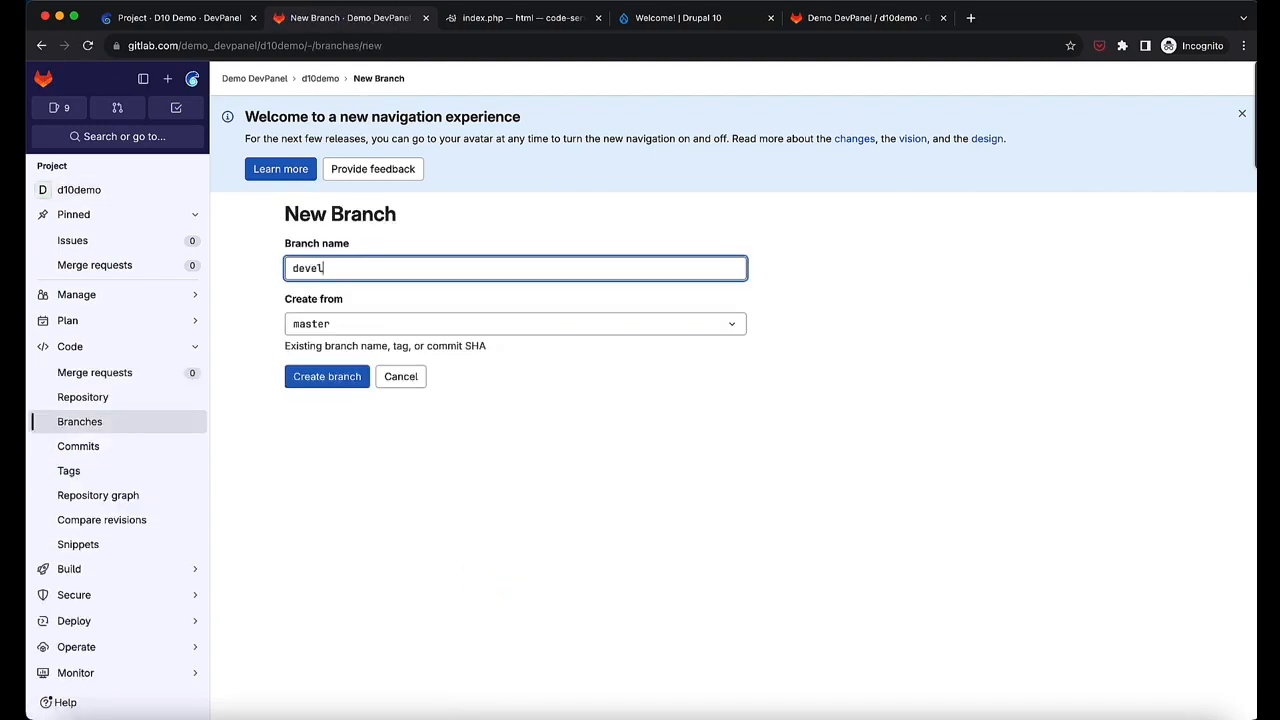
click(312, 376)
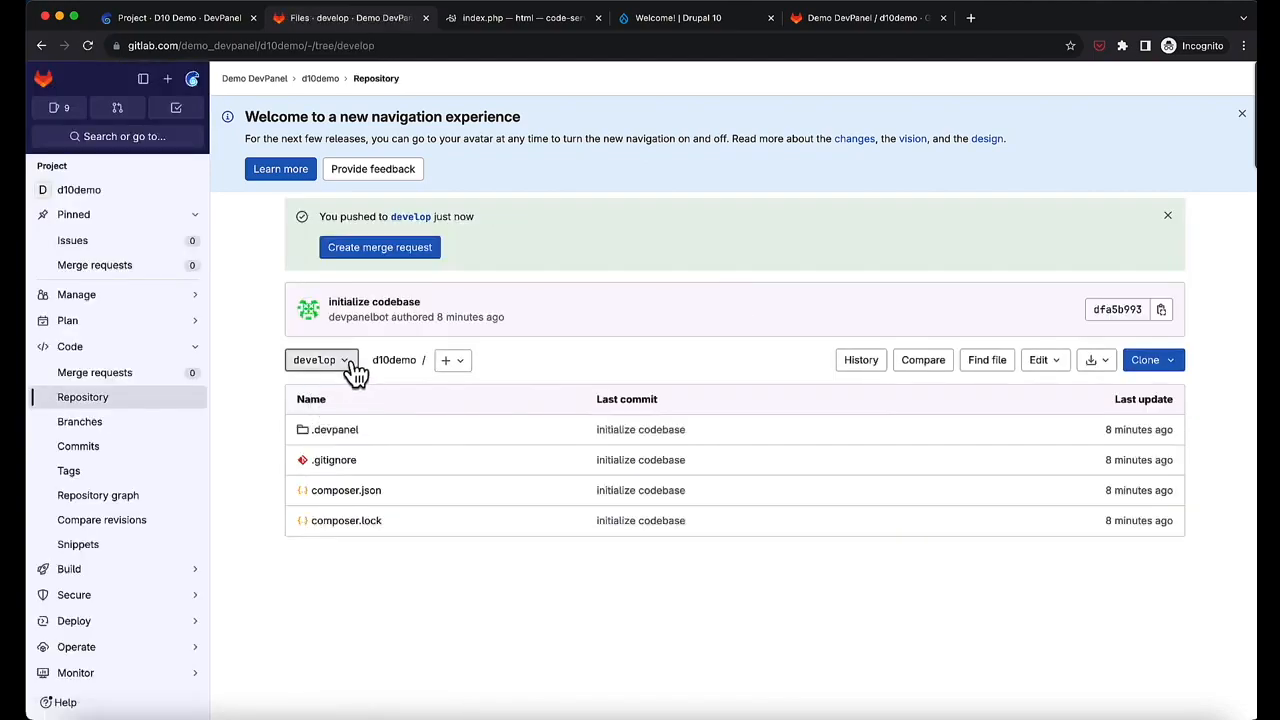
click(350, 366)
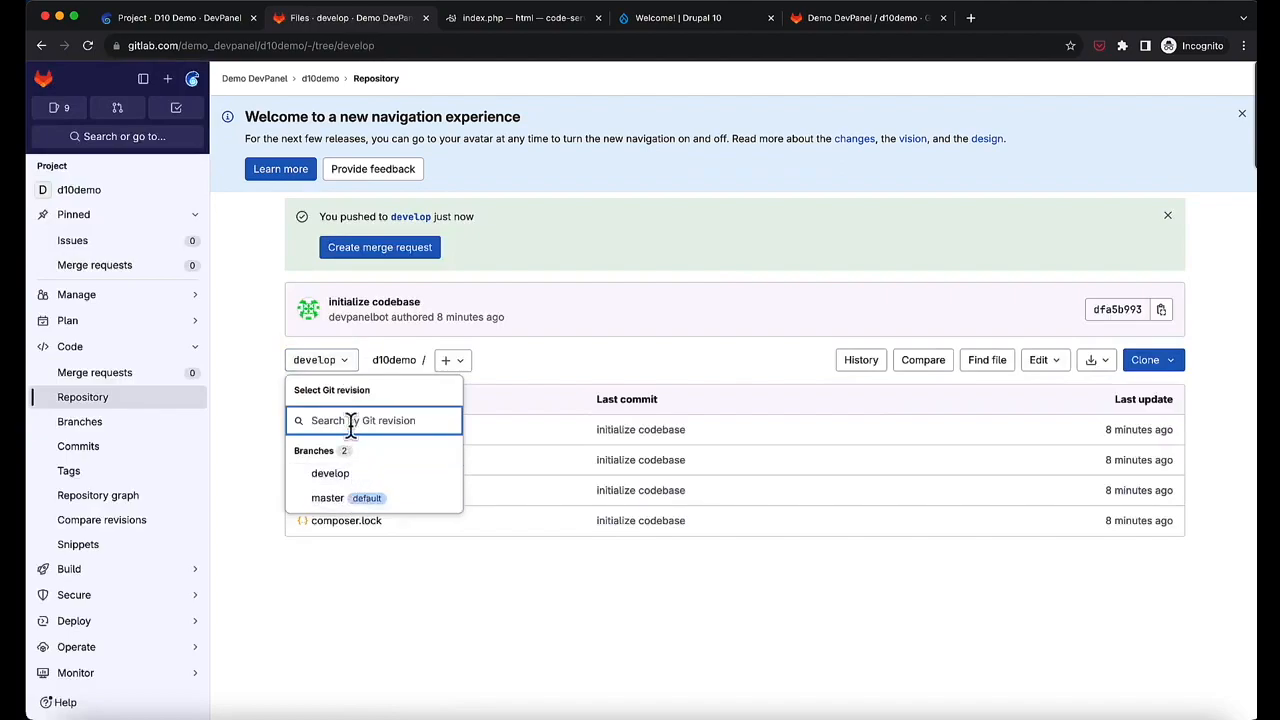
click(352, 368)
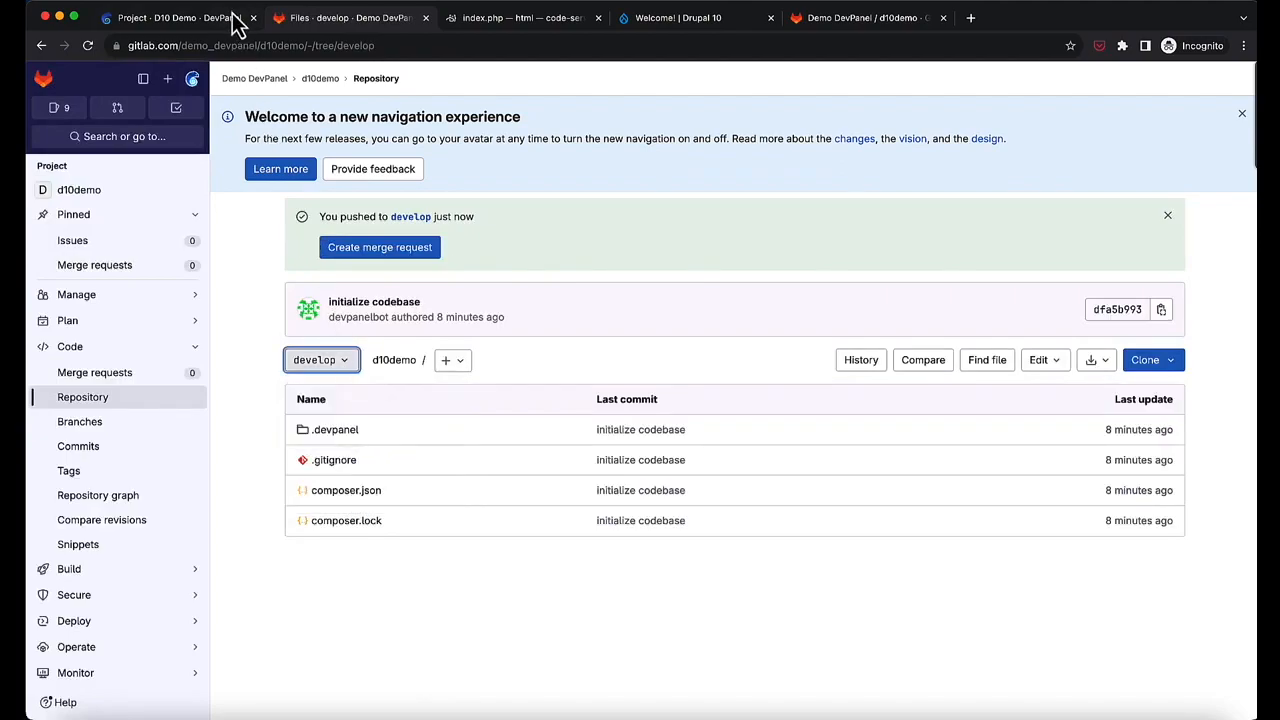
Switch back to DevPanel and sync all branches of the D10 Demo project from its repository
click(226, 22)
click(160, 292)
click(143, 321)
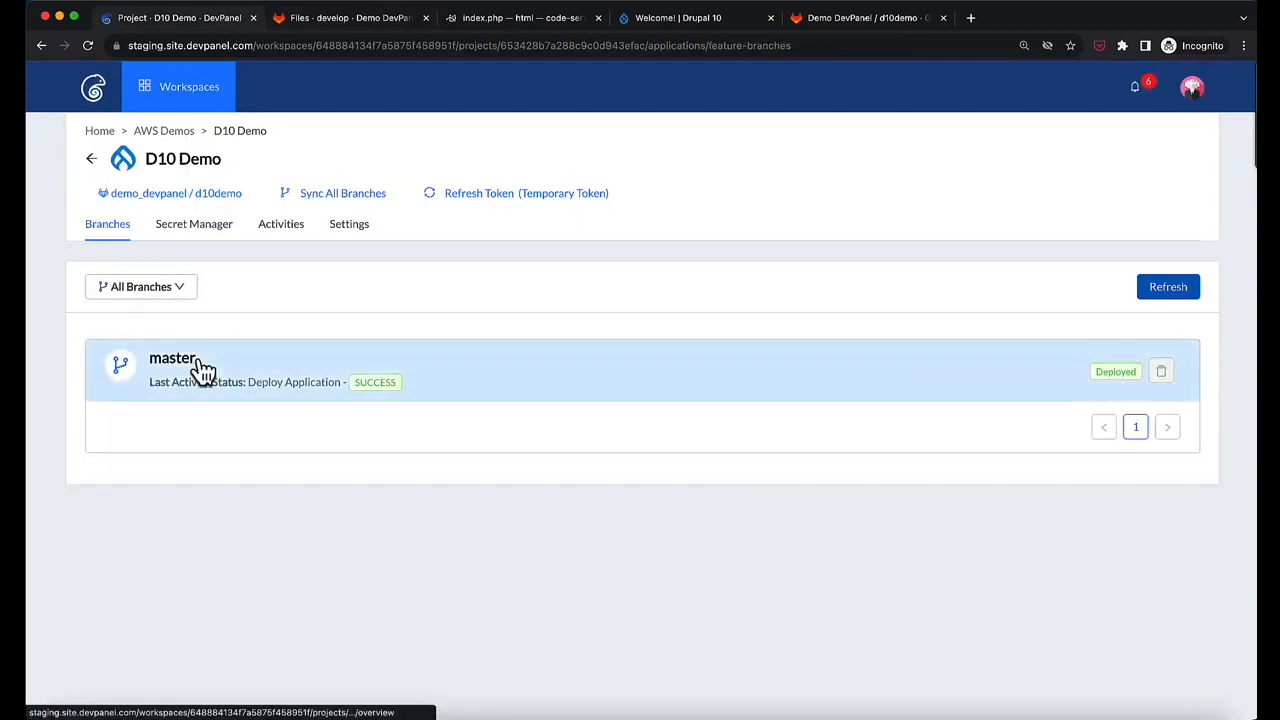
click(332, 200)
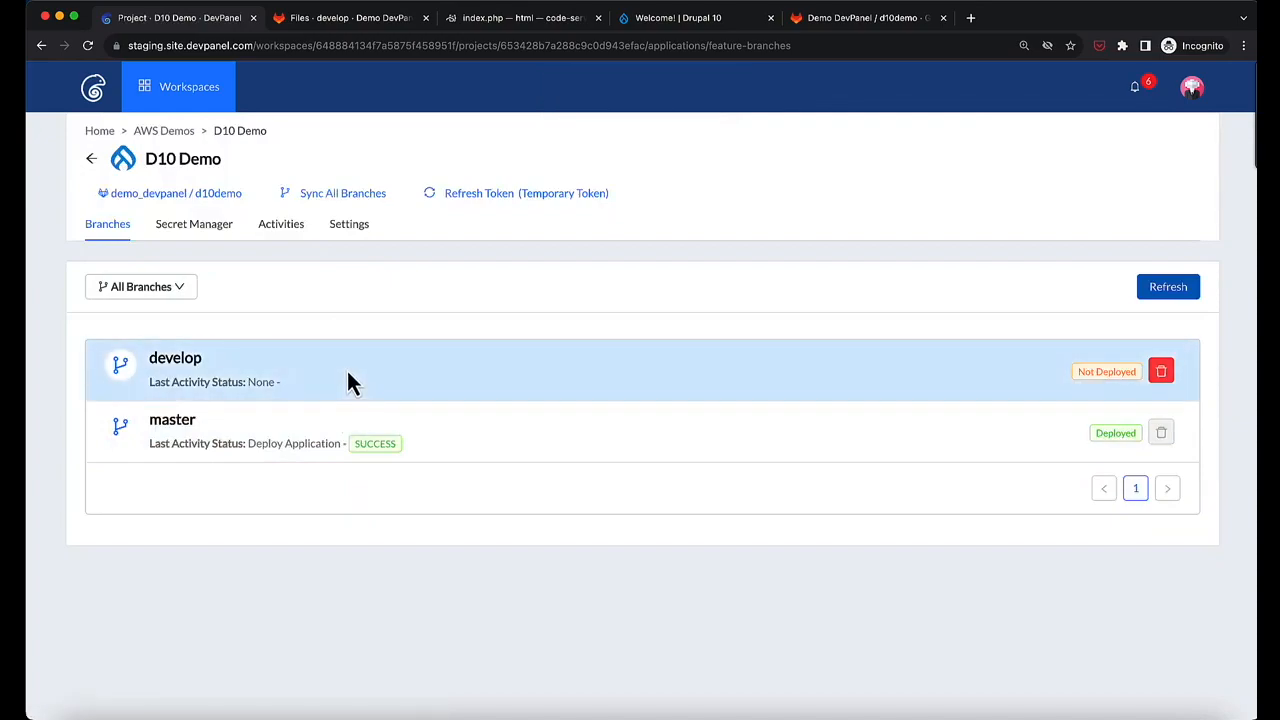
Set the develop branch's database and static files source to Copy from existing application, using master
click(177, 369)
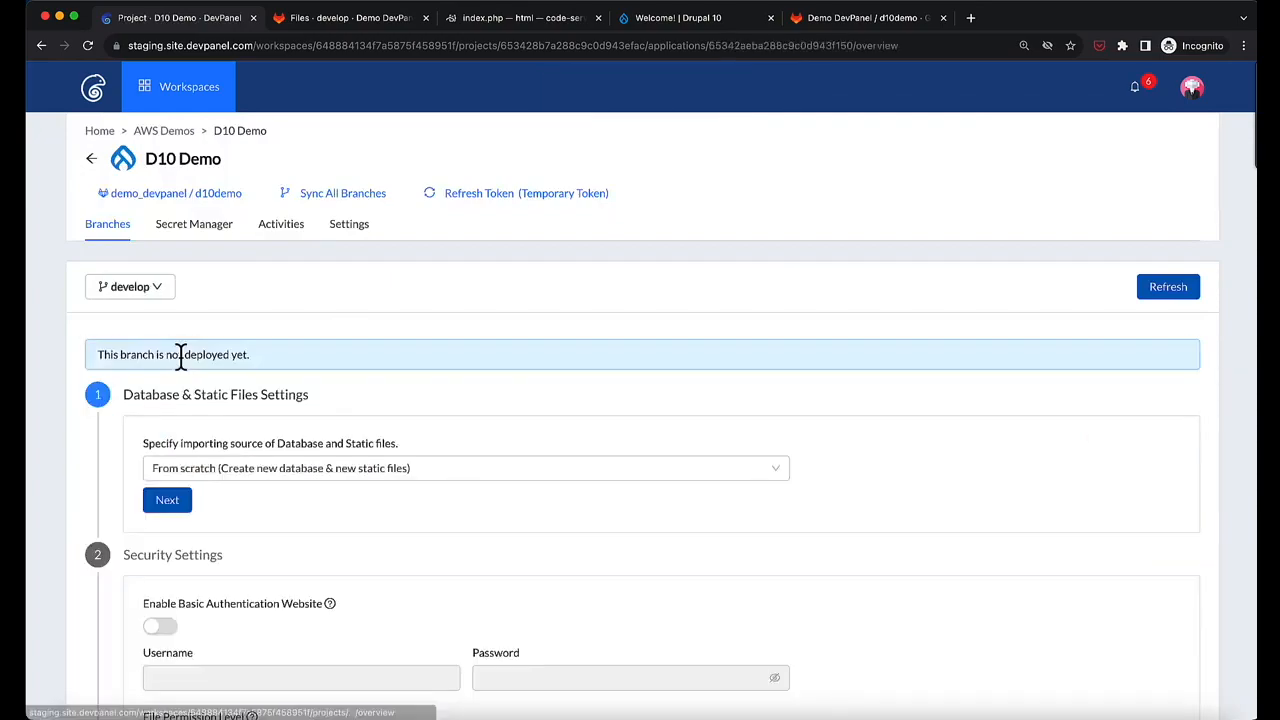
click(270, 470)
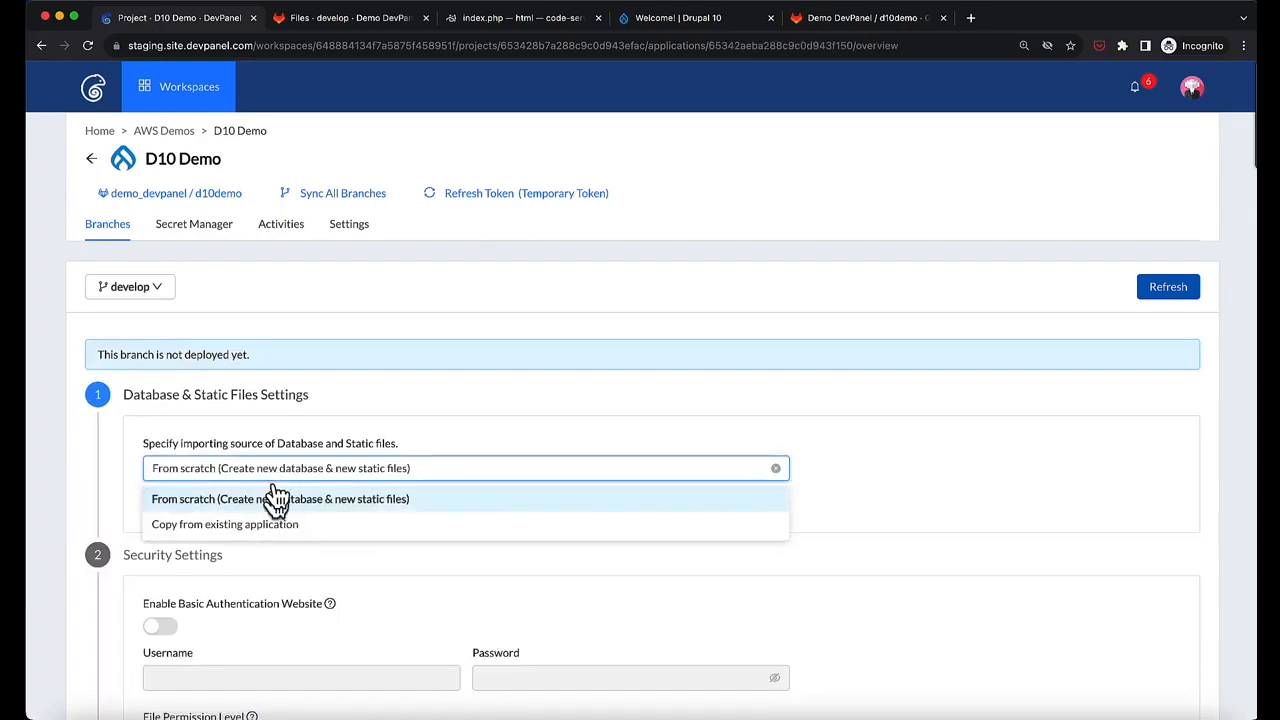
click(314, 530)
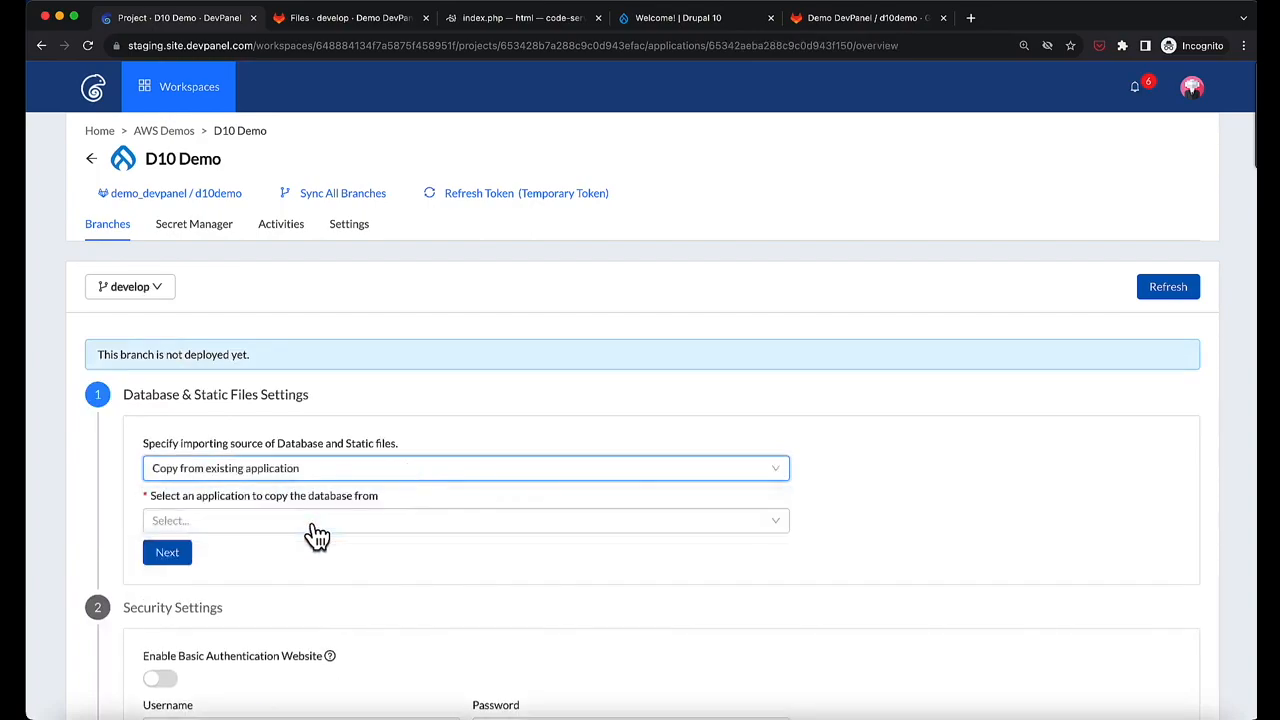
click(316, 537)
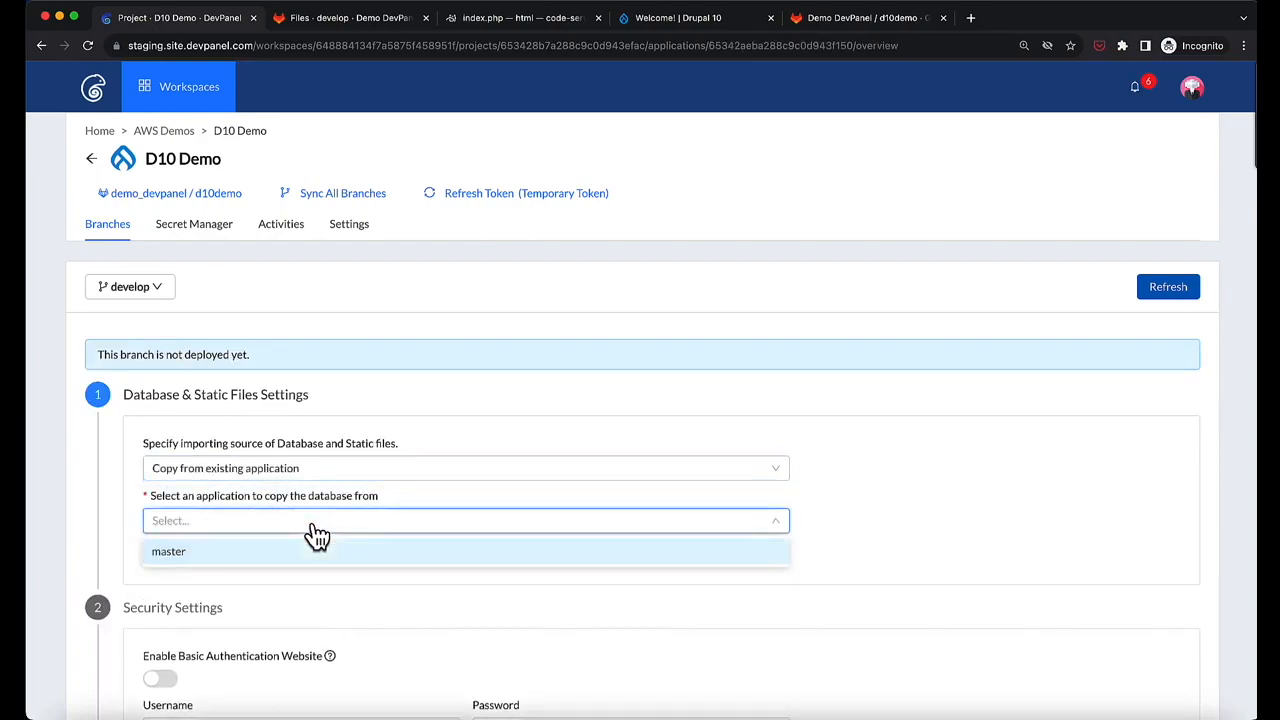
click(314, 556)
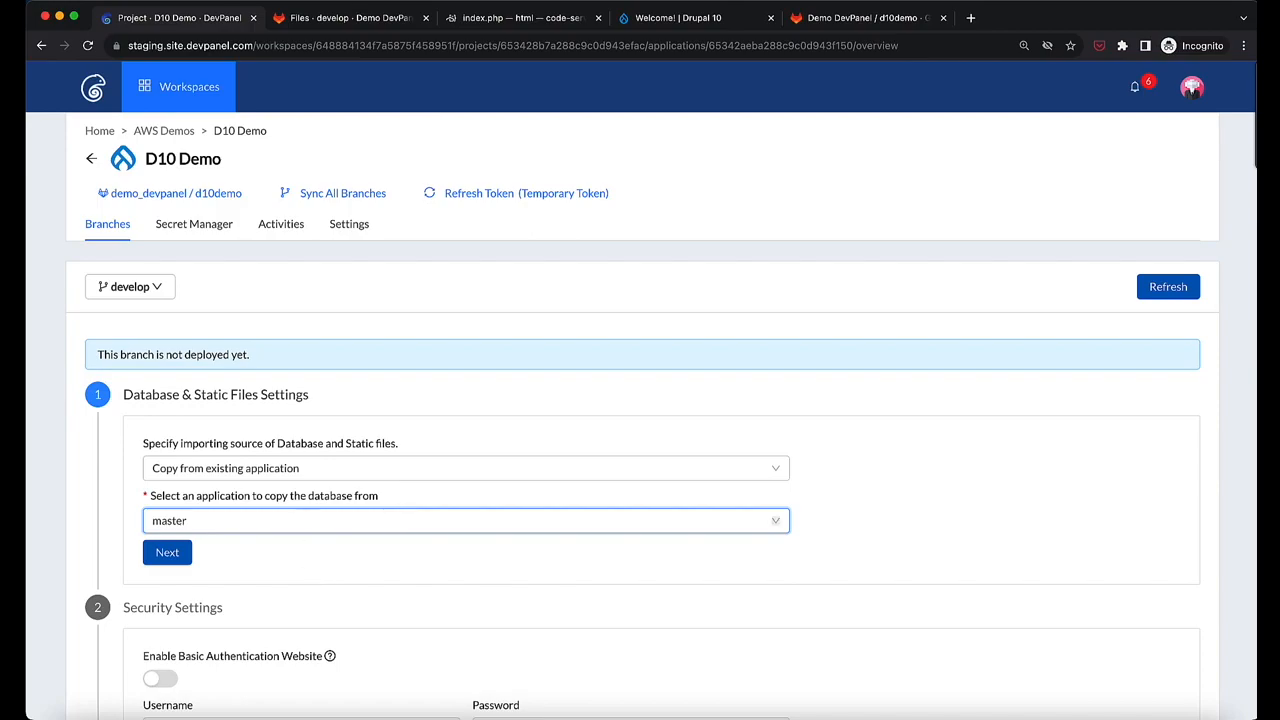
Examine the AWS Demos workspace's projects, applications, deployments, VPS, people, custom domains and activities
click(163, 131)
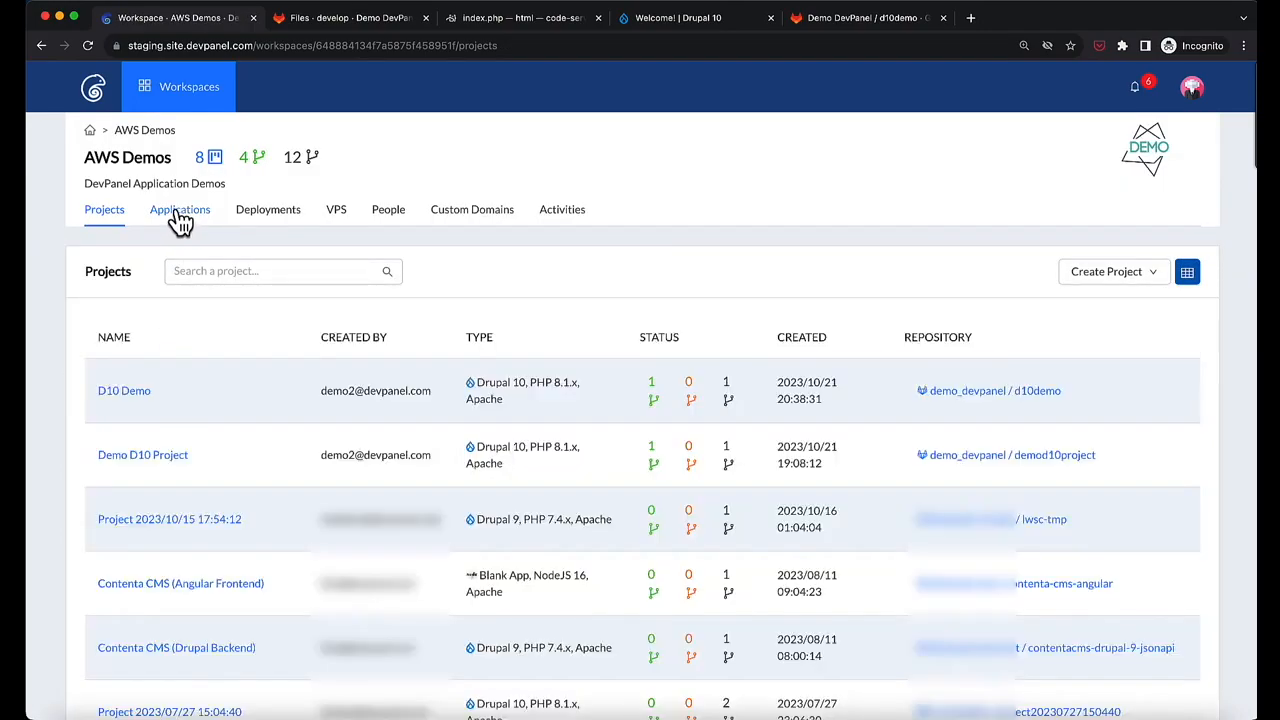
click(180, 215)
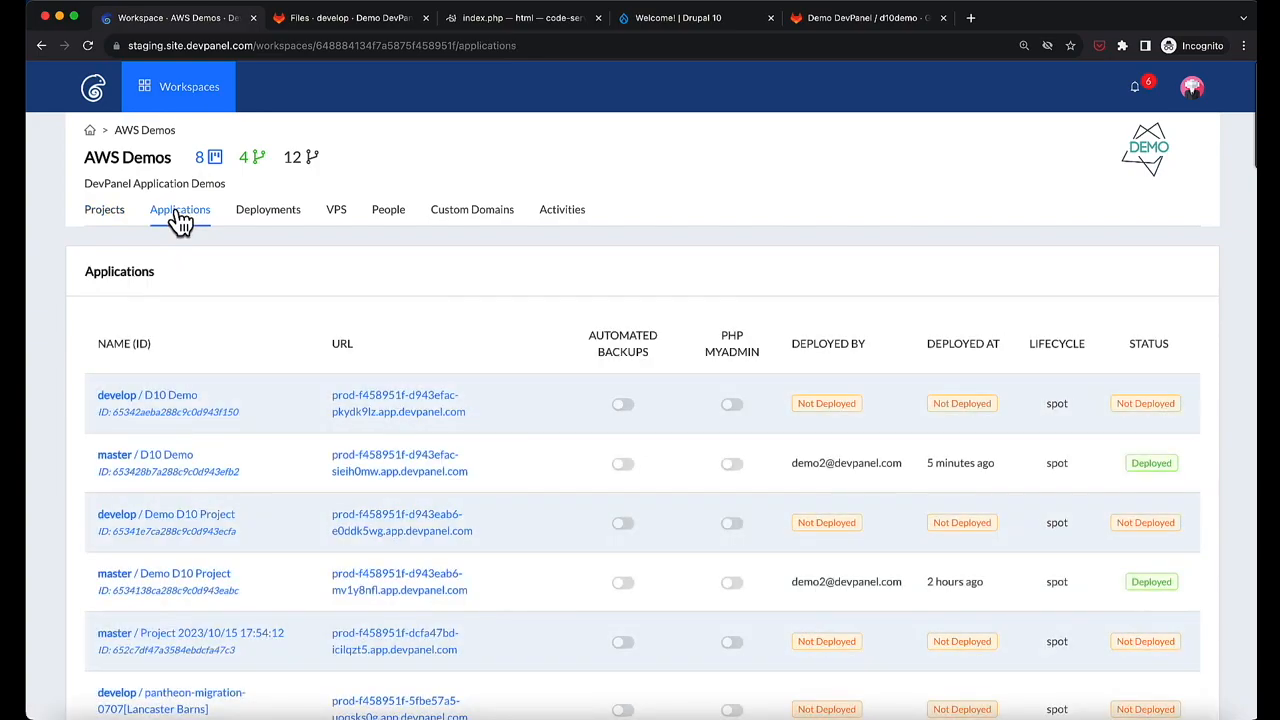
click(265, 218)
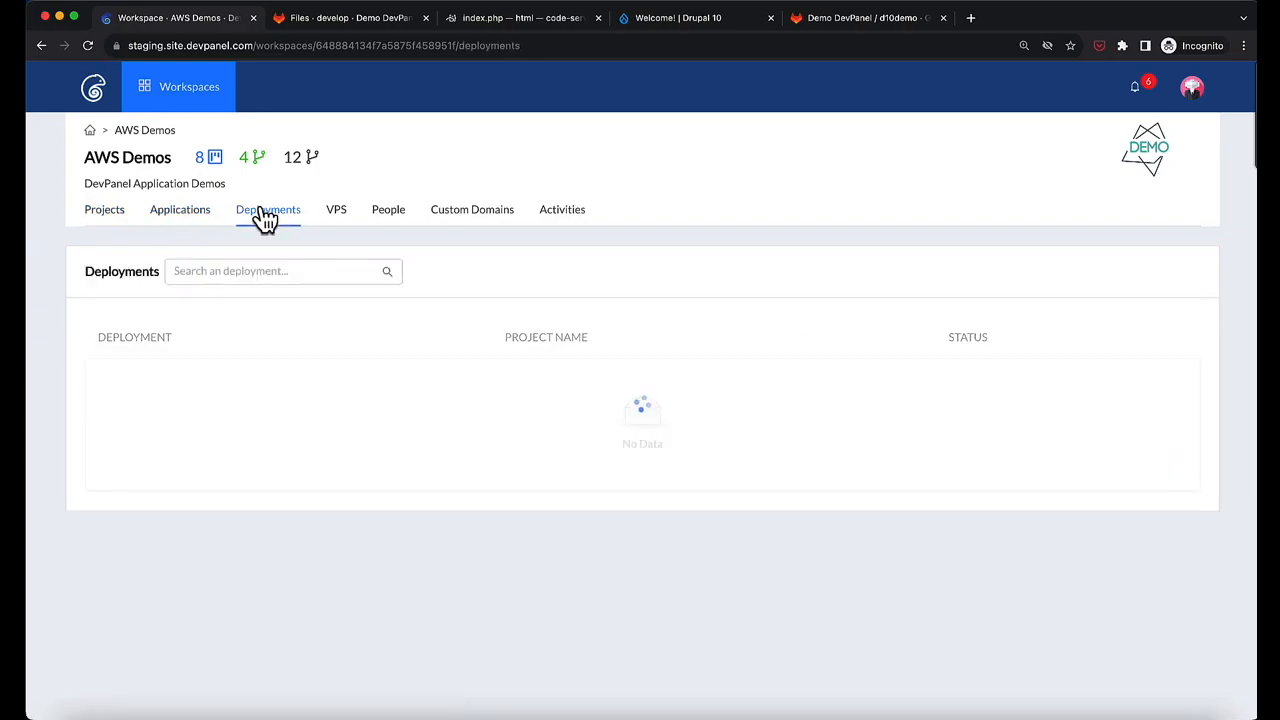
click(338, 216)
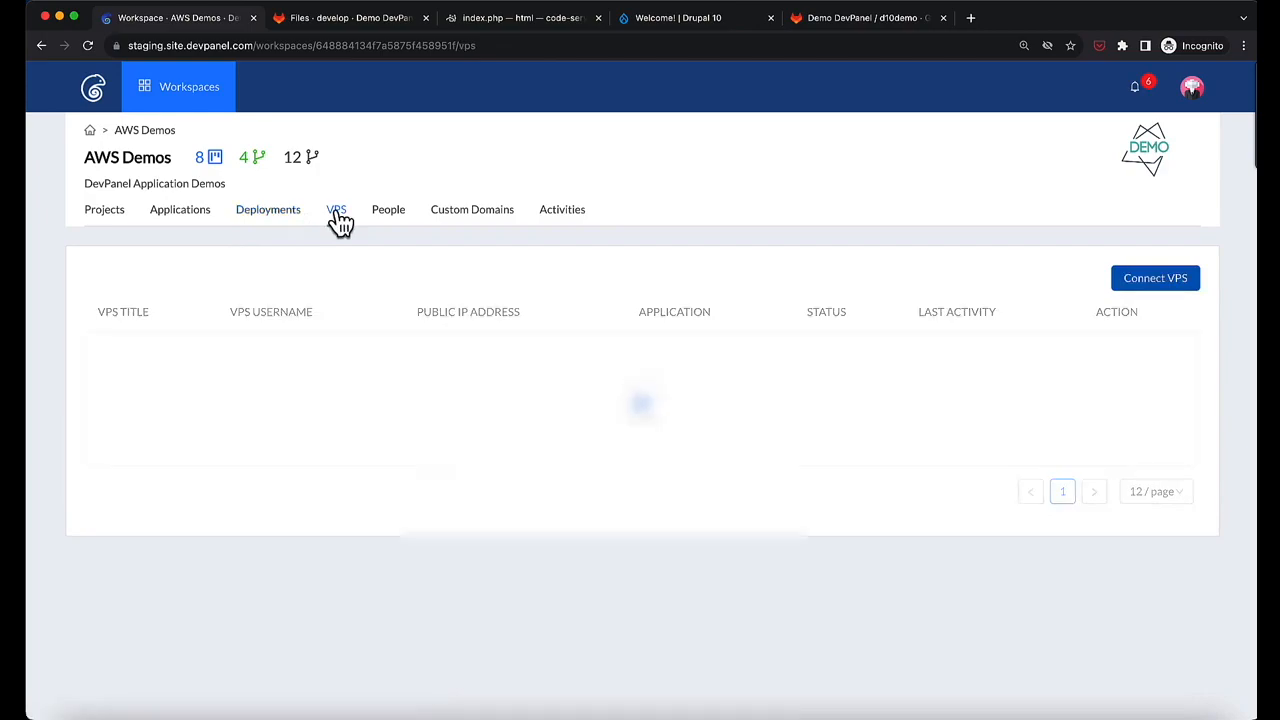
click(402, 220)
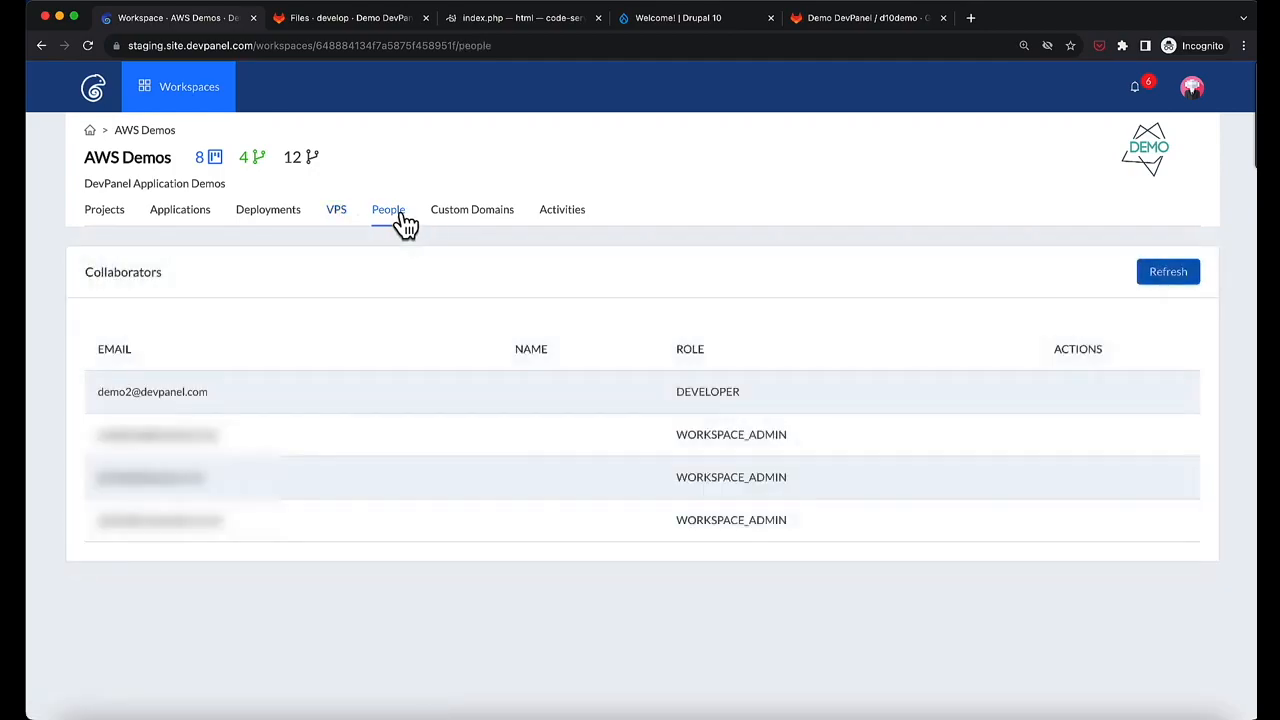
click(470, 224)
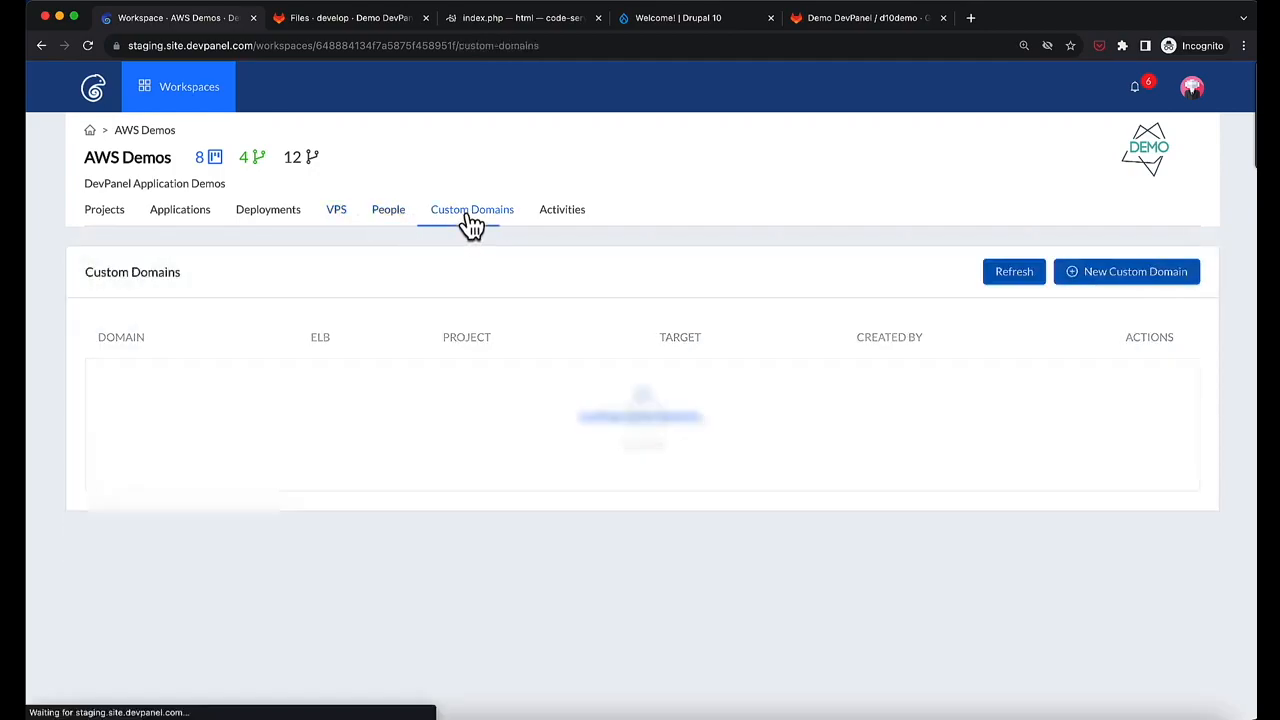
click(546, 222)
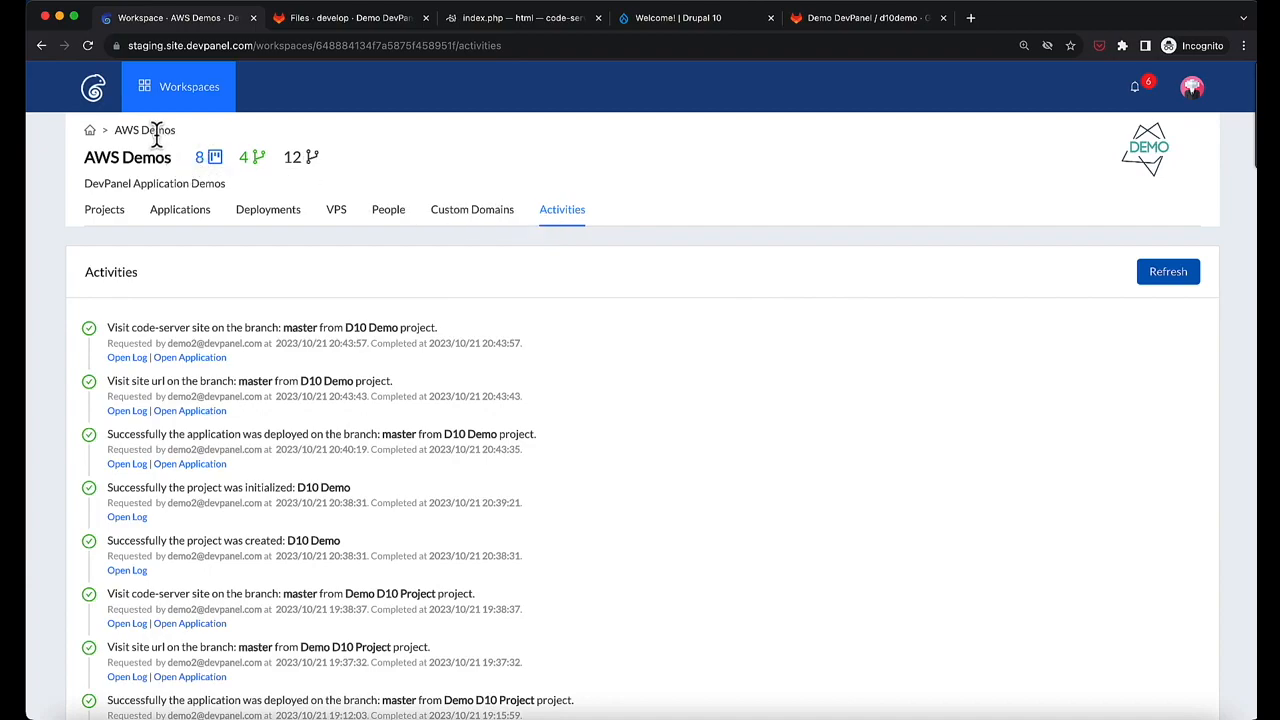
Return to the workspaces overview and view the account profile with its Github, Gitlab and Bitbucket personal token options
click(90, 131)
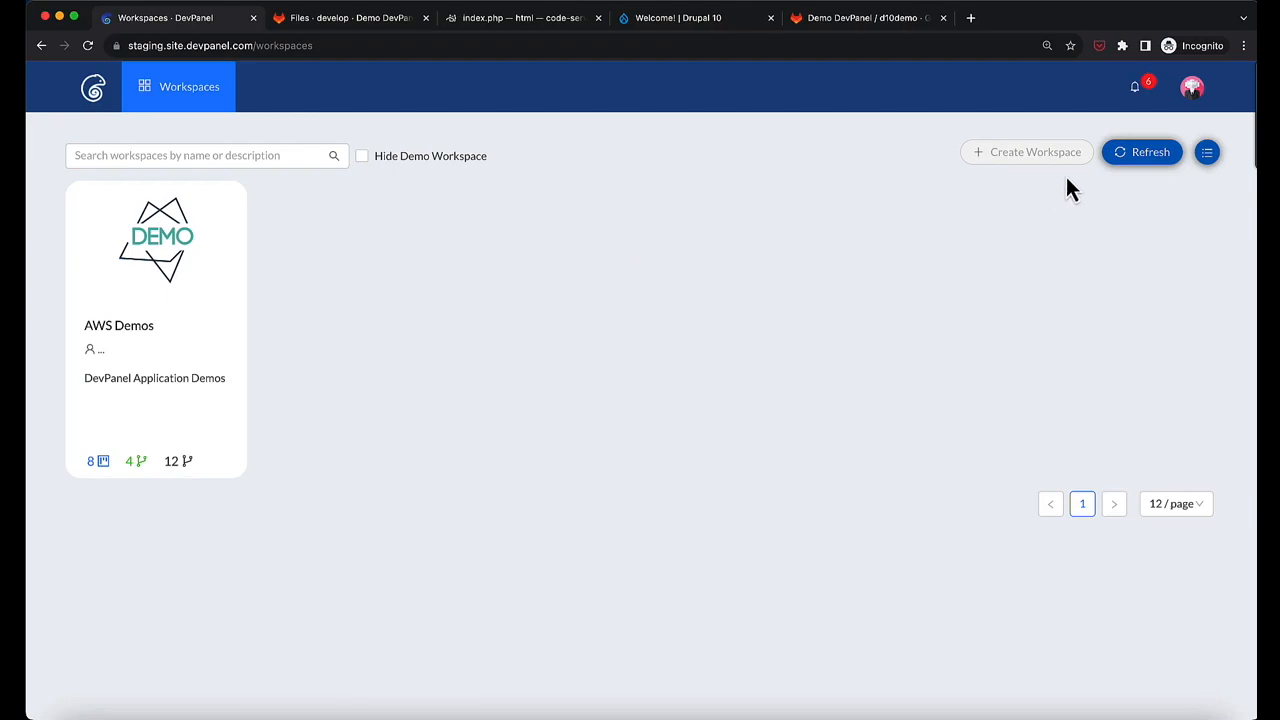
click(1189, 100)
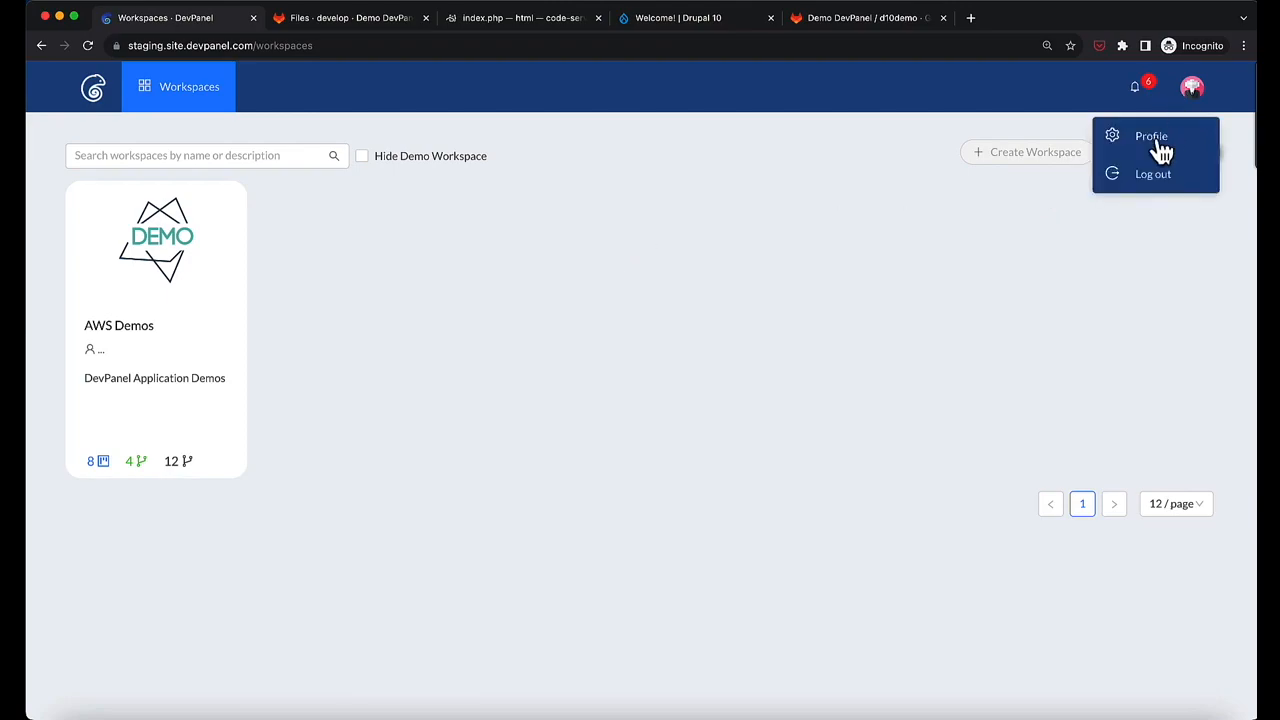
click(1158, 145)
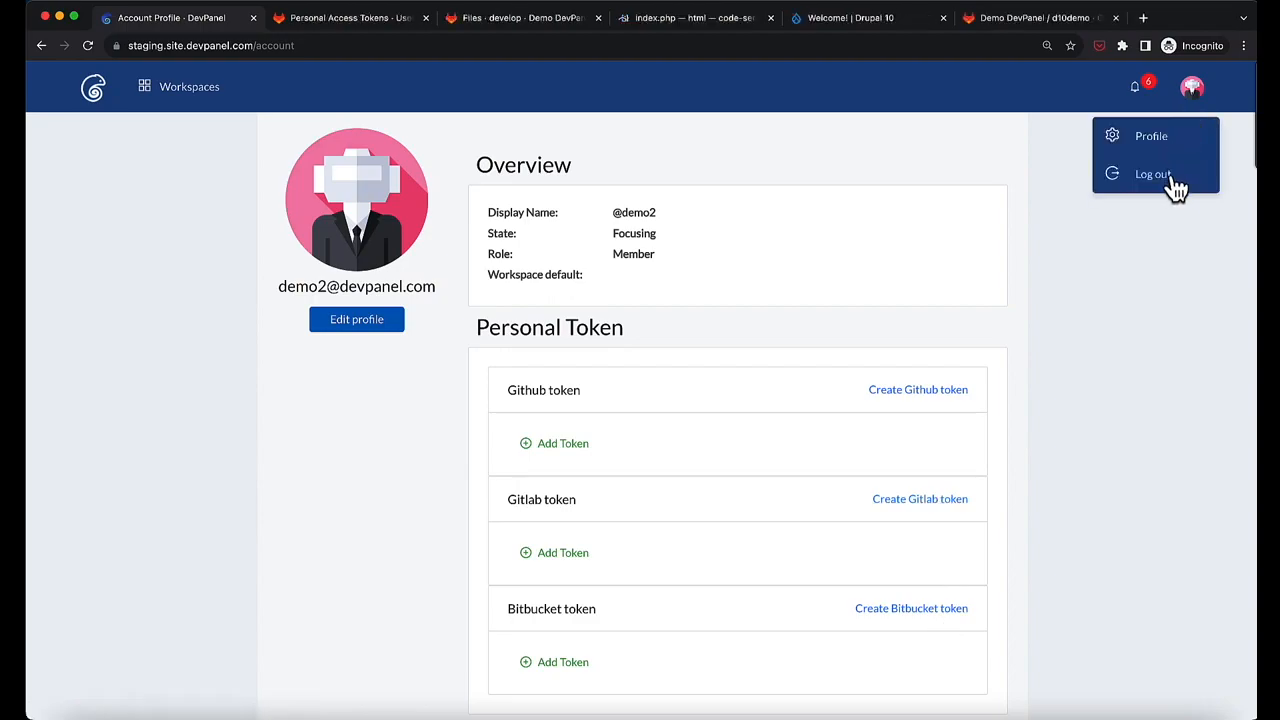
Log out of the account and agree to the Terms and Conditions and Privacy Policy on the login page
click(1165, 175)
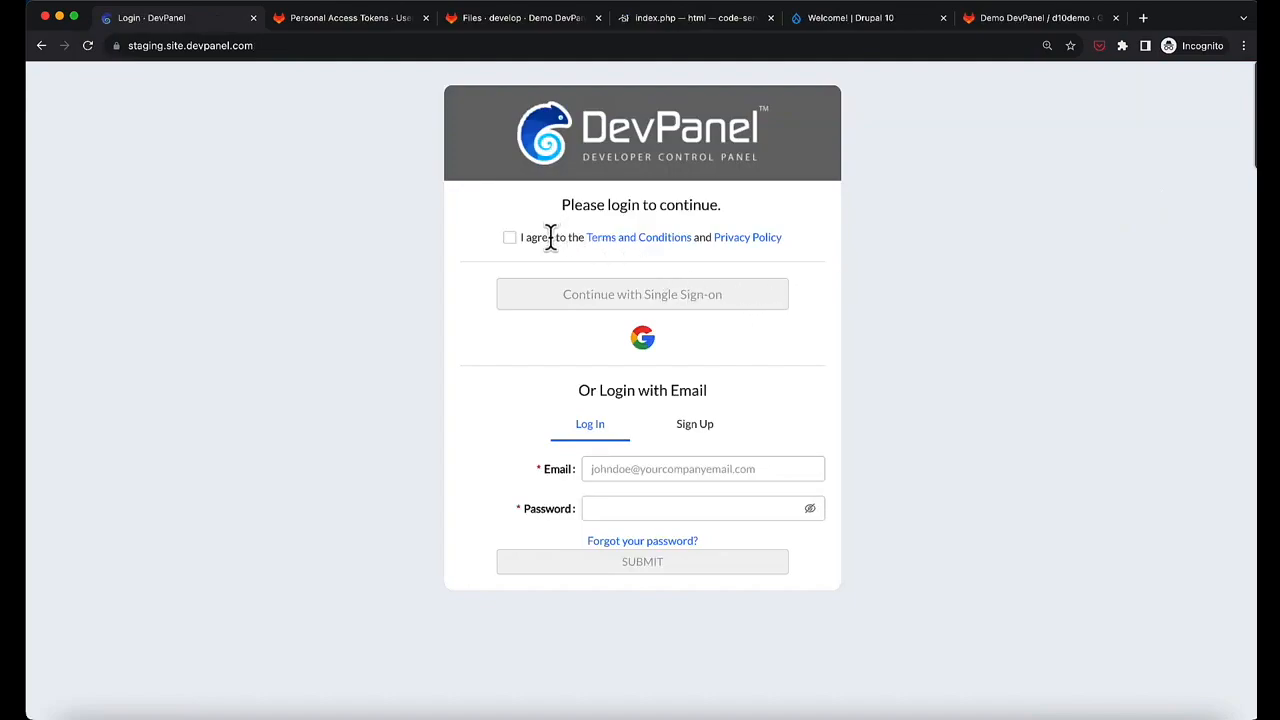
click(510, 240)
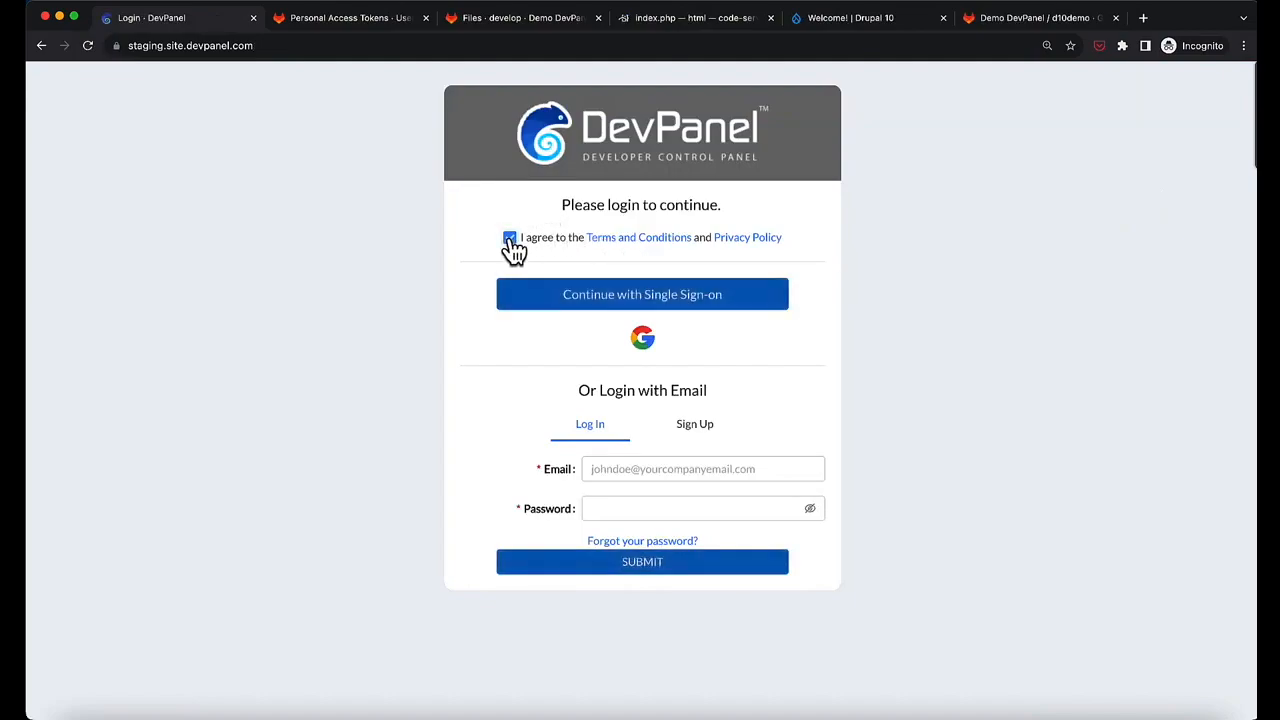